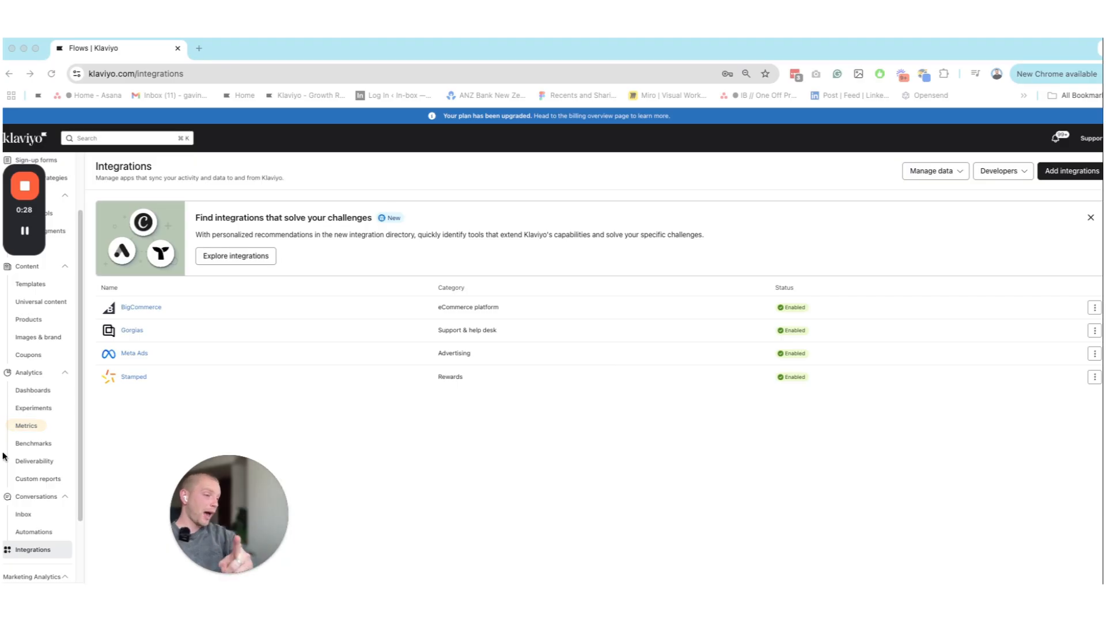
Open the account's list of metrics and look through the available entries.
mouse_move(6, 295)
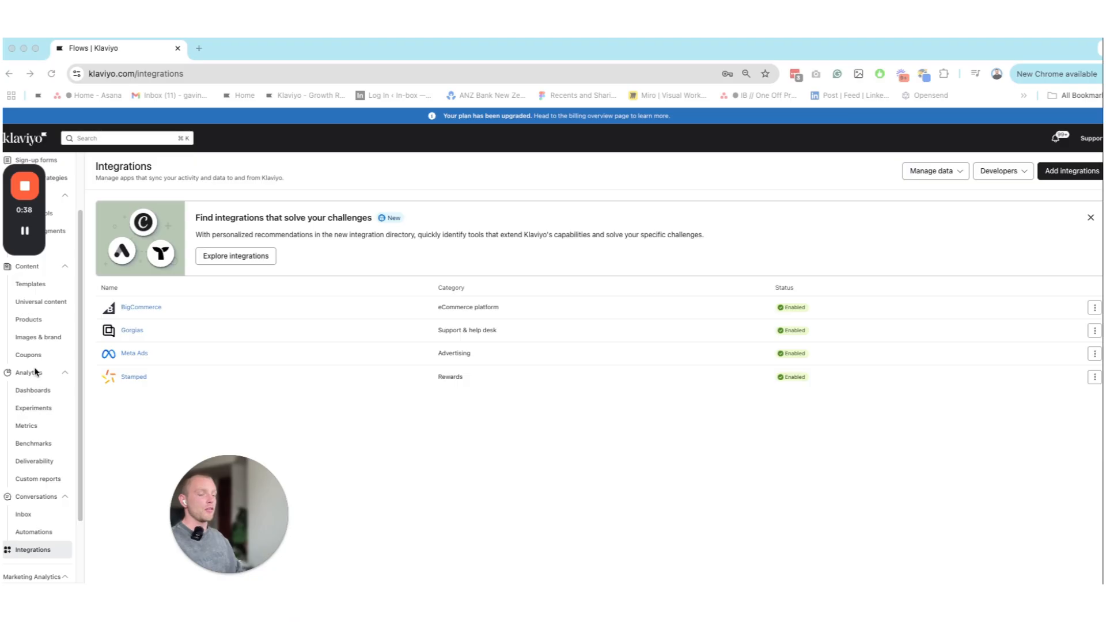
left_click(26, 426)
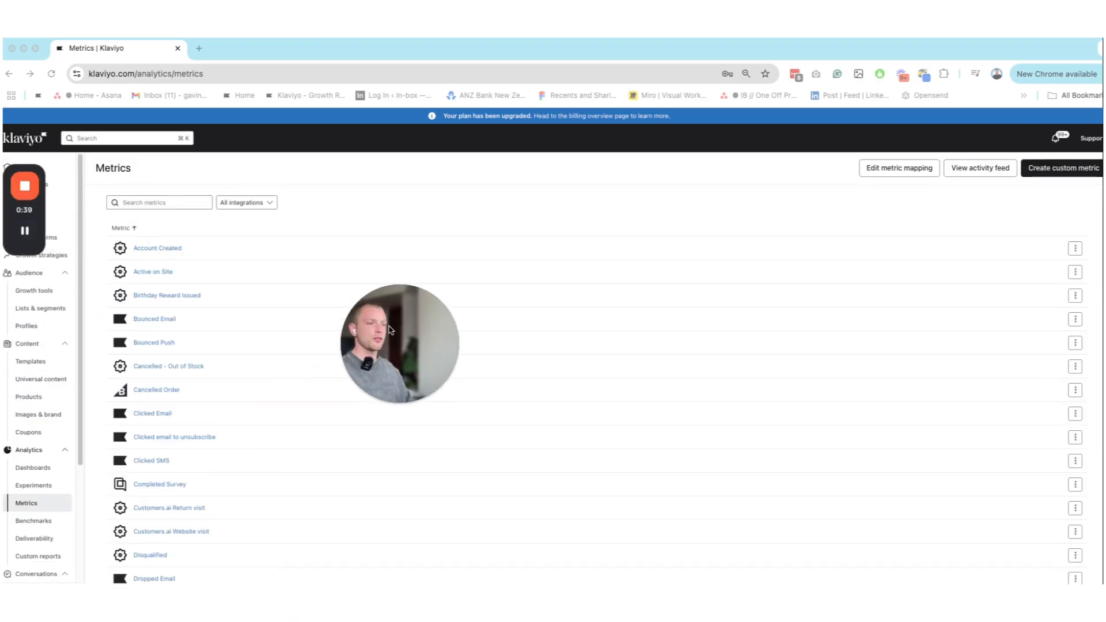
scroll(205, 486, "down", 3)
scroll(204, 485, "down", 5)
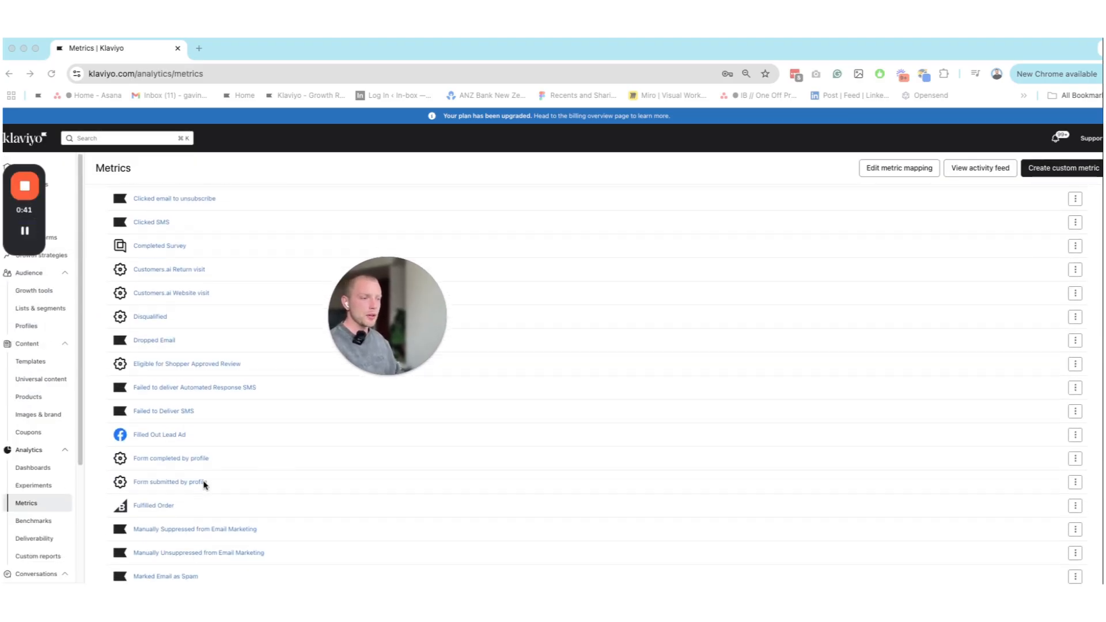
scroll(174, 449, "up", 10)
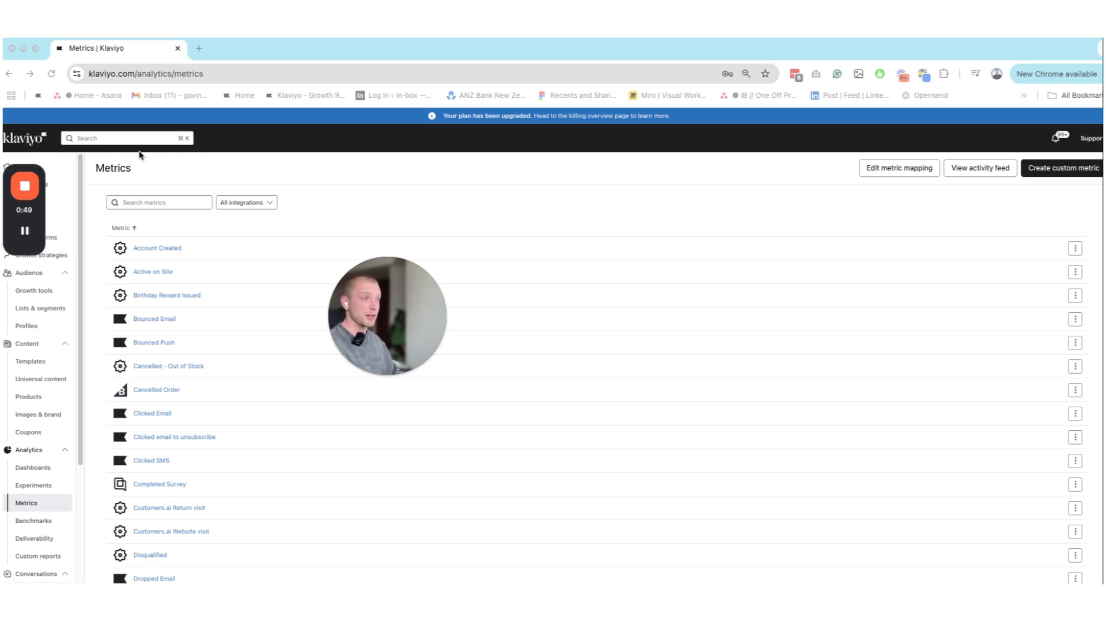
Search the metrics for "stamp".
left_click(151, 203)
type("stm")
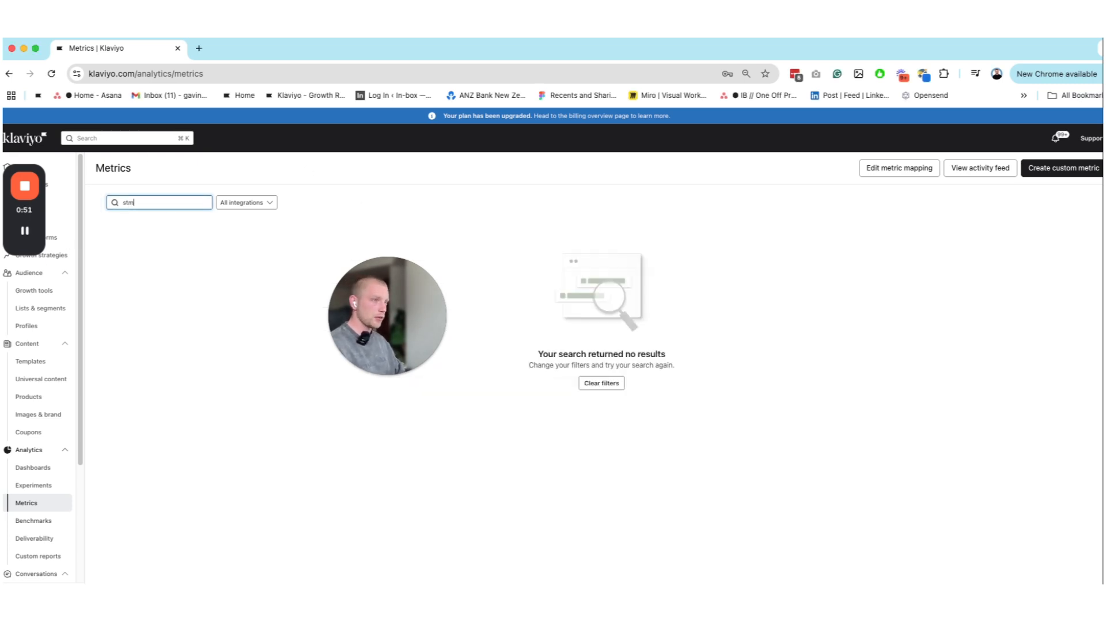
key("BackSpace")
type("amp")
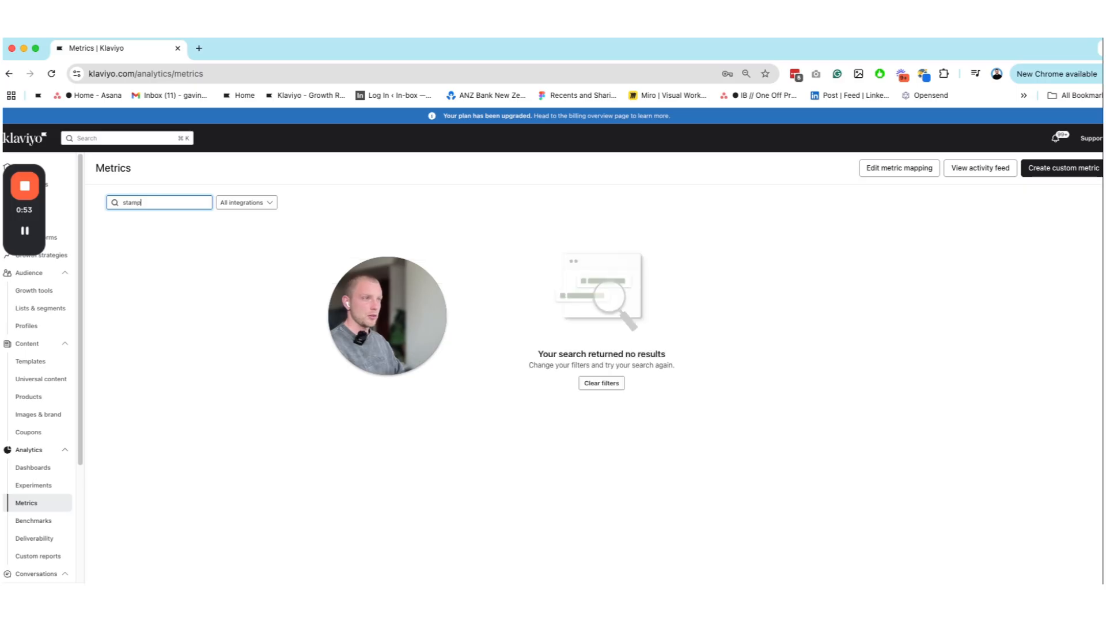
Search the metrics for "poi" instead and open the Points Expiring metric's chart.
key("BackSpace")
key("BackSpace")
key("BackSpace")
key("BackSpace")
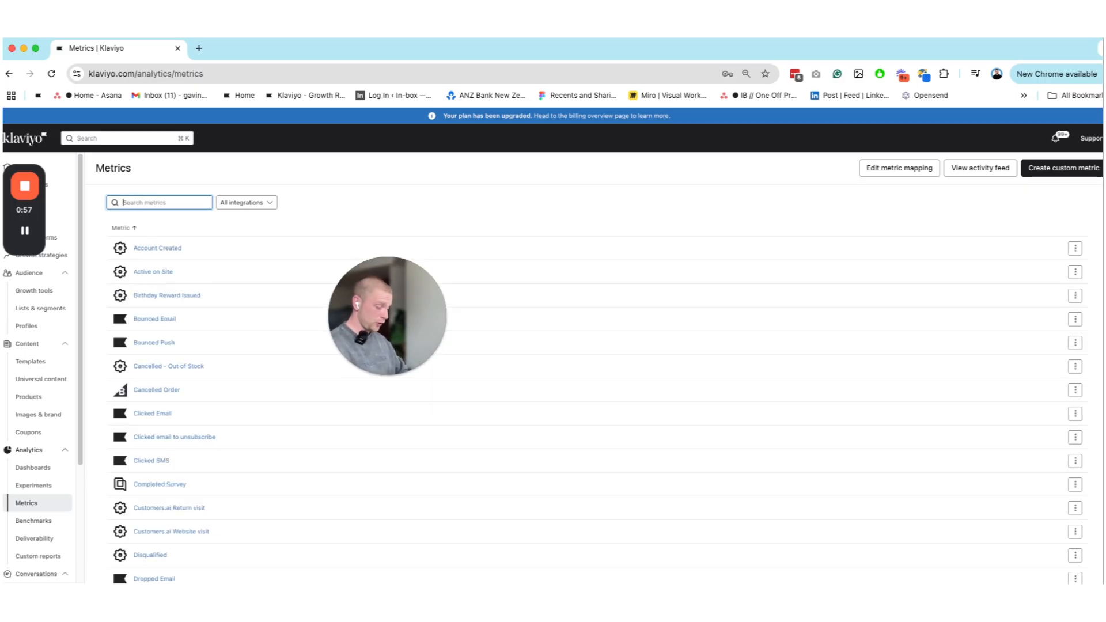
type("poi")
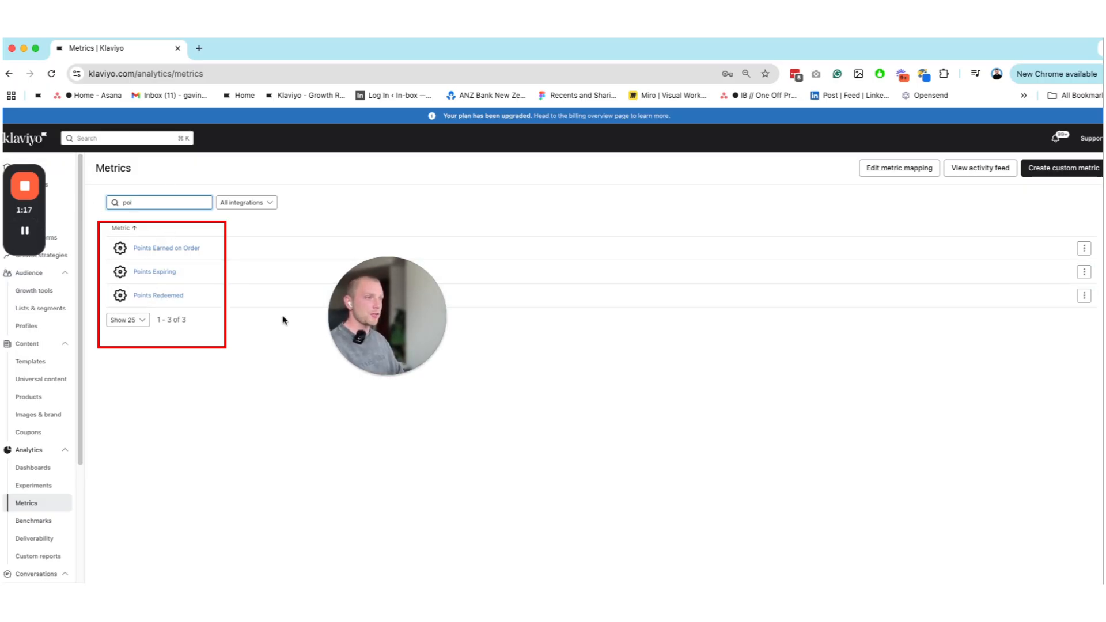
left_click(167, 272)
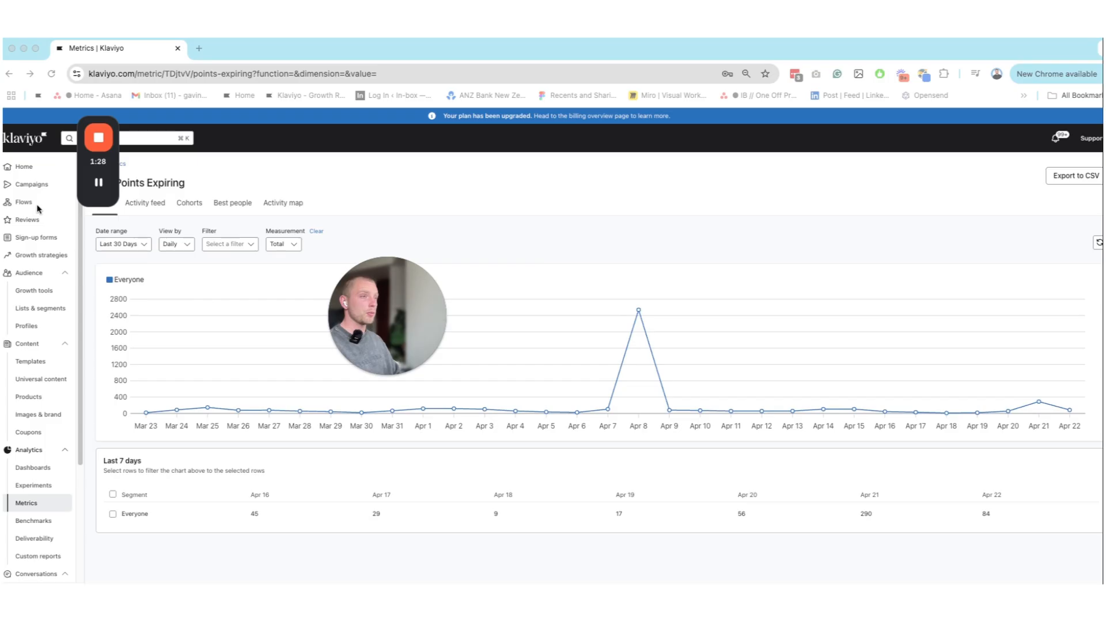
Create a new flow from scratch named "IB // Test", choosing to build it manually.
left_click(34, 203)
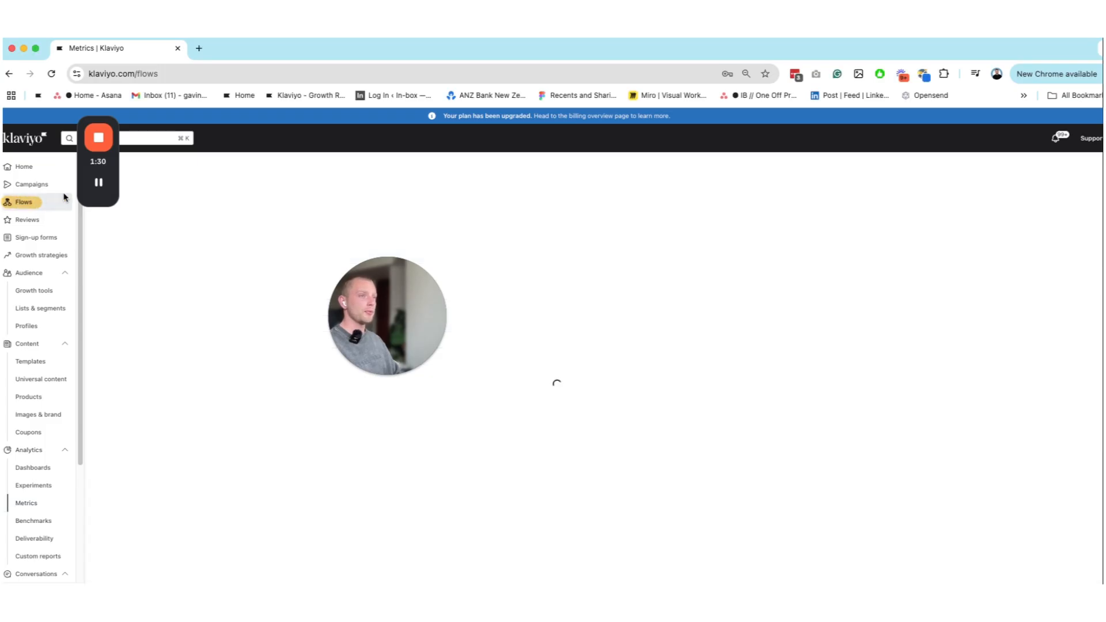
left_click(1085, 172)
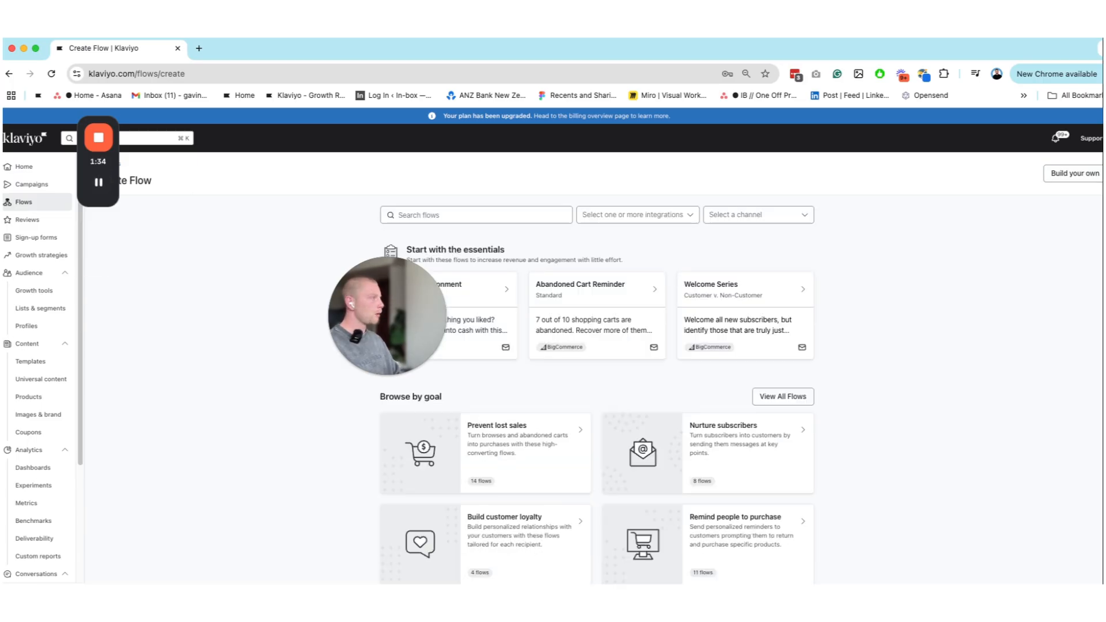
left_click(1084, 182)
triple_click(931, 179)
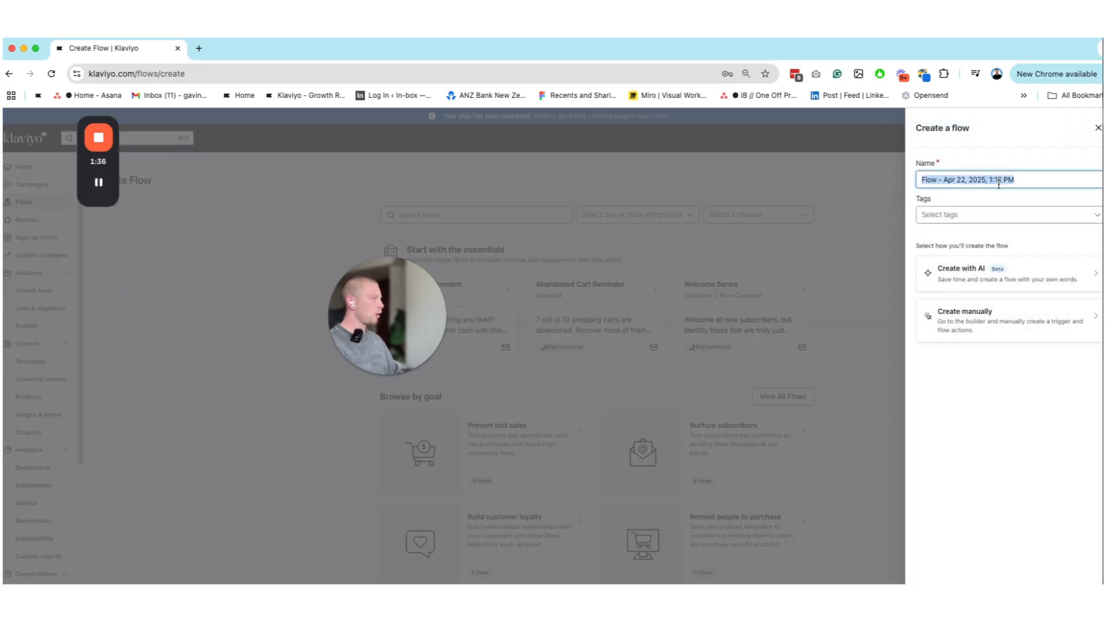
key("BackSpace")
type("IB // Test")
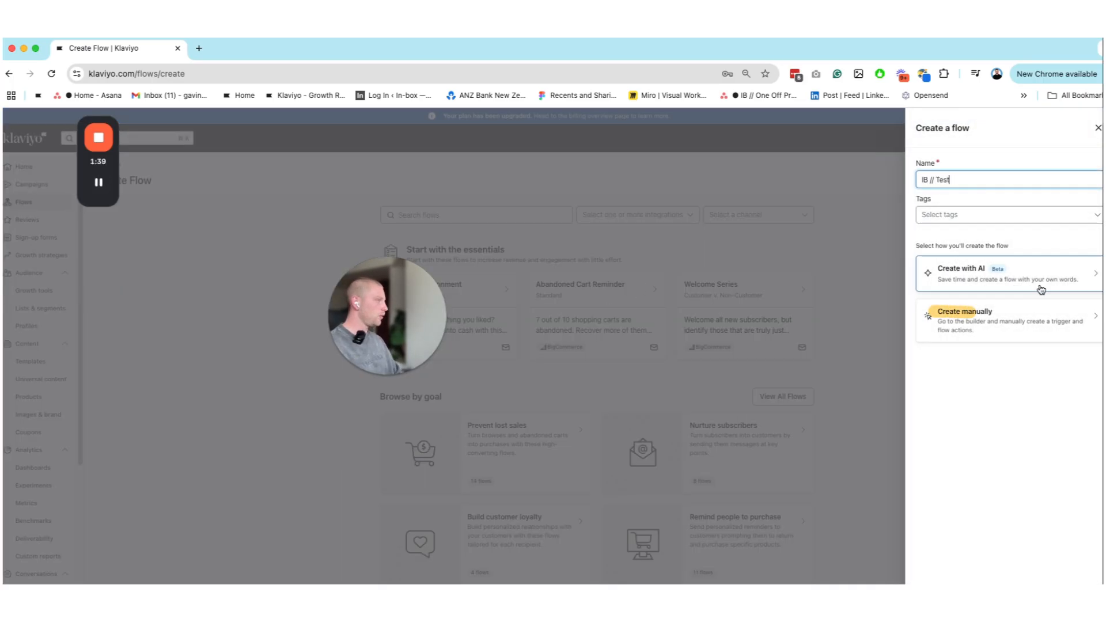
left_click(964, 316)
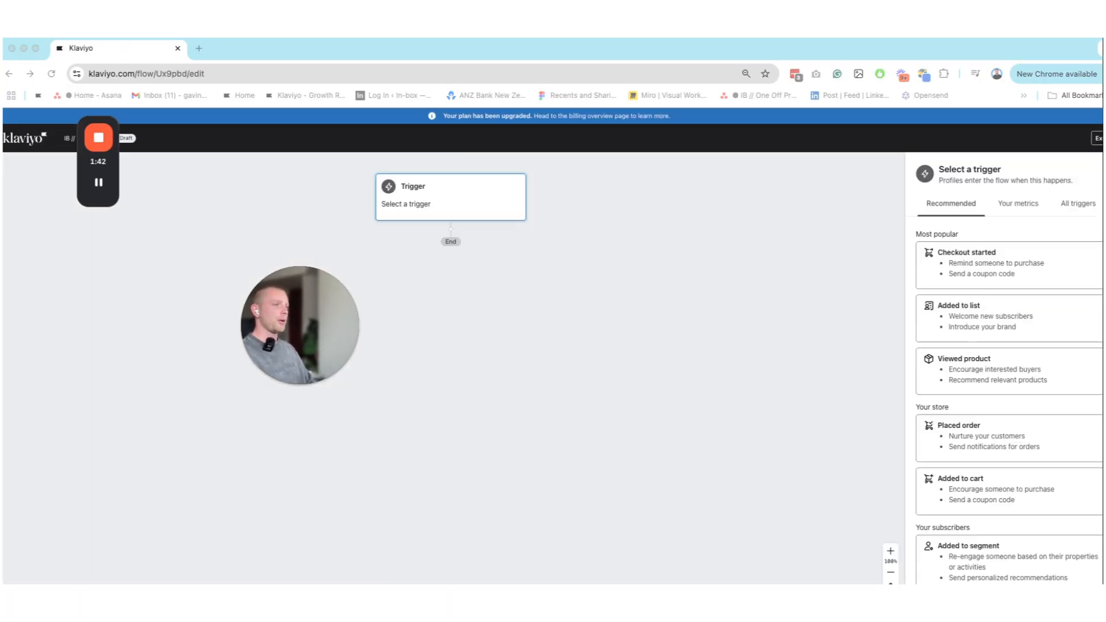
Set the flow's trigger to the Points Redeemed metric and save the trigger selection.
left_click(1078, 203)
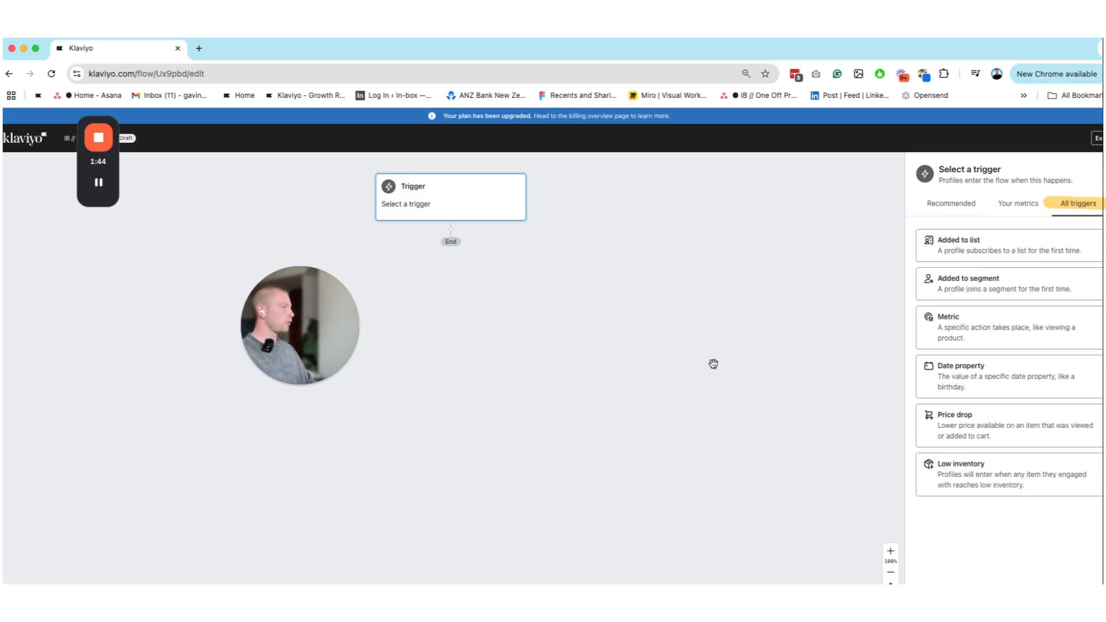
left_click(1005, 320)
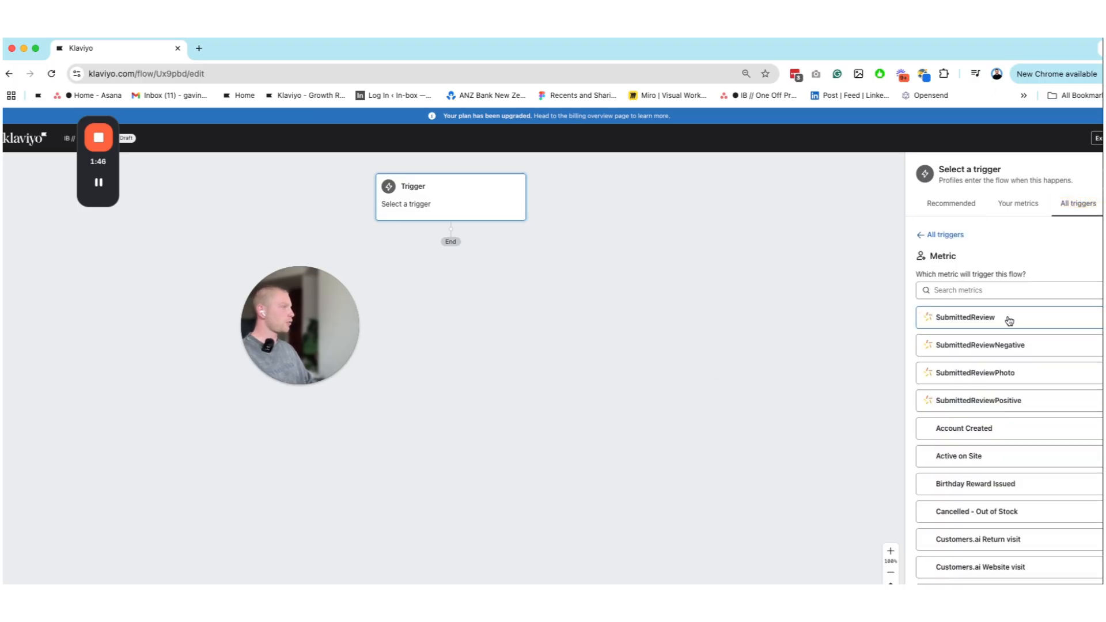
left_click(978, 287)
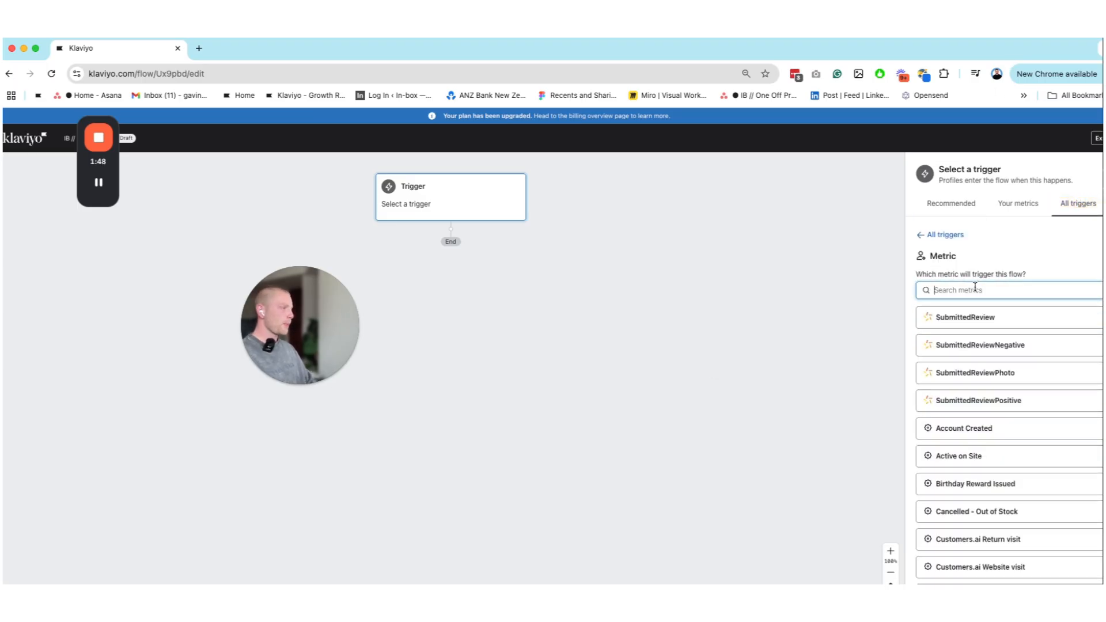
type("point")
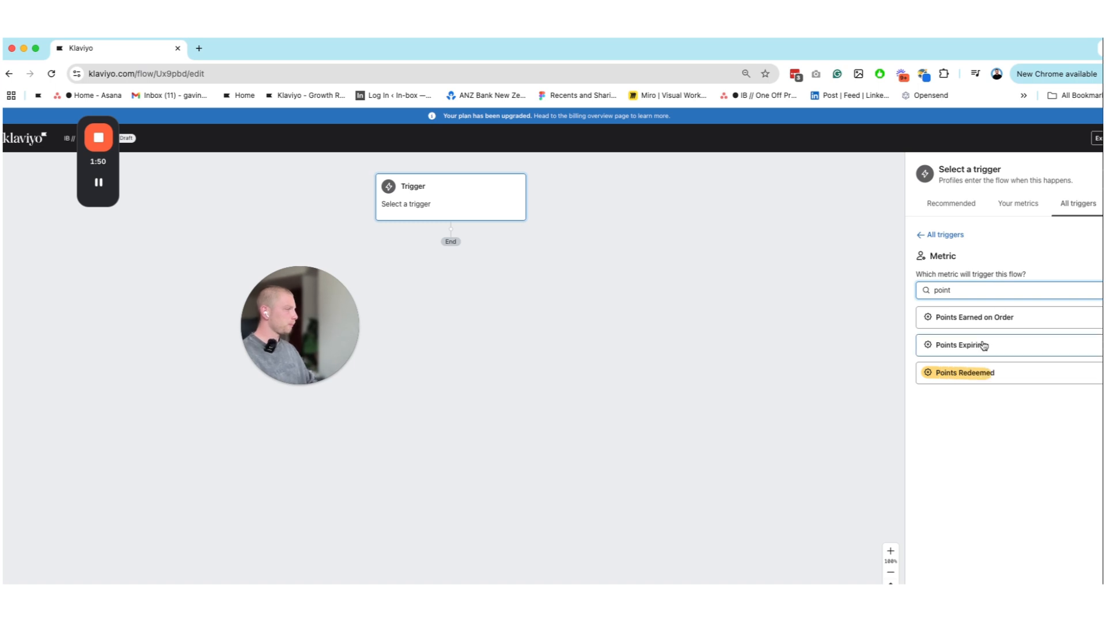
left_click(980, 378)
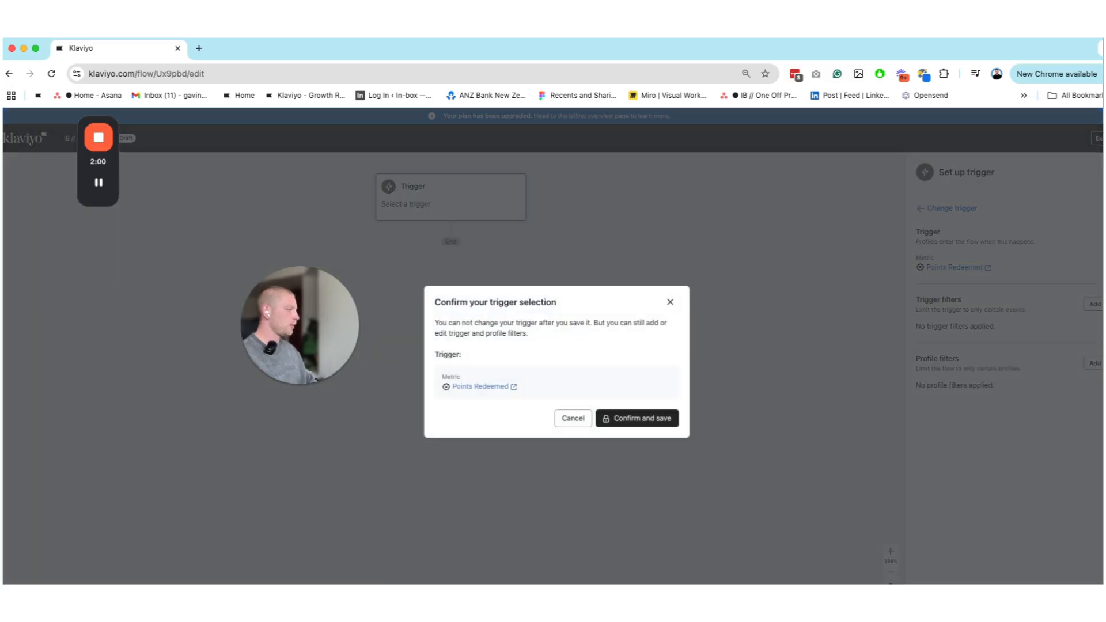
left_click(637, 421)
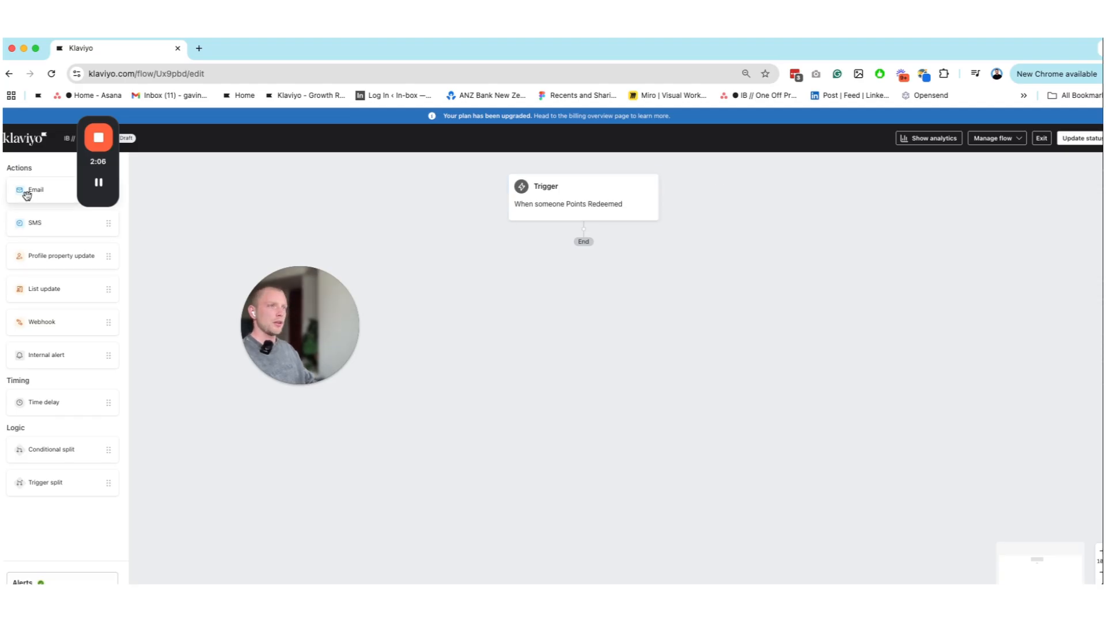
Add an email directly after the trigger and open its content in the drag-and-drop editor.
left_click_drag(28, 190, 553, 226)
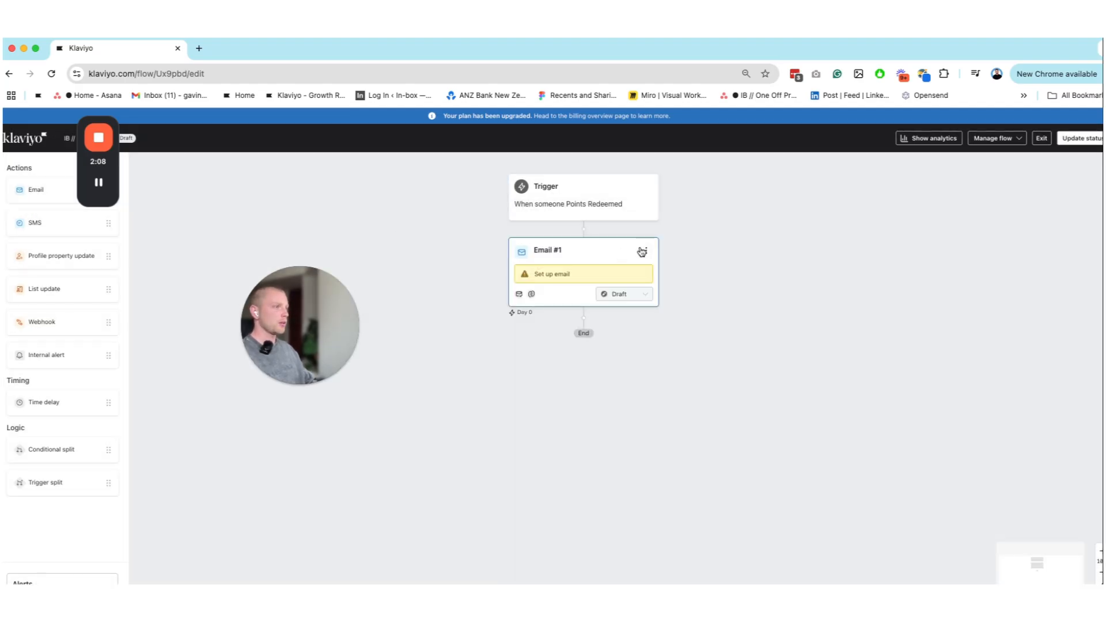
left_click(647, 254)
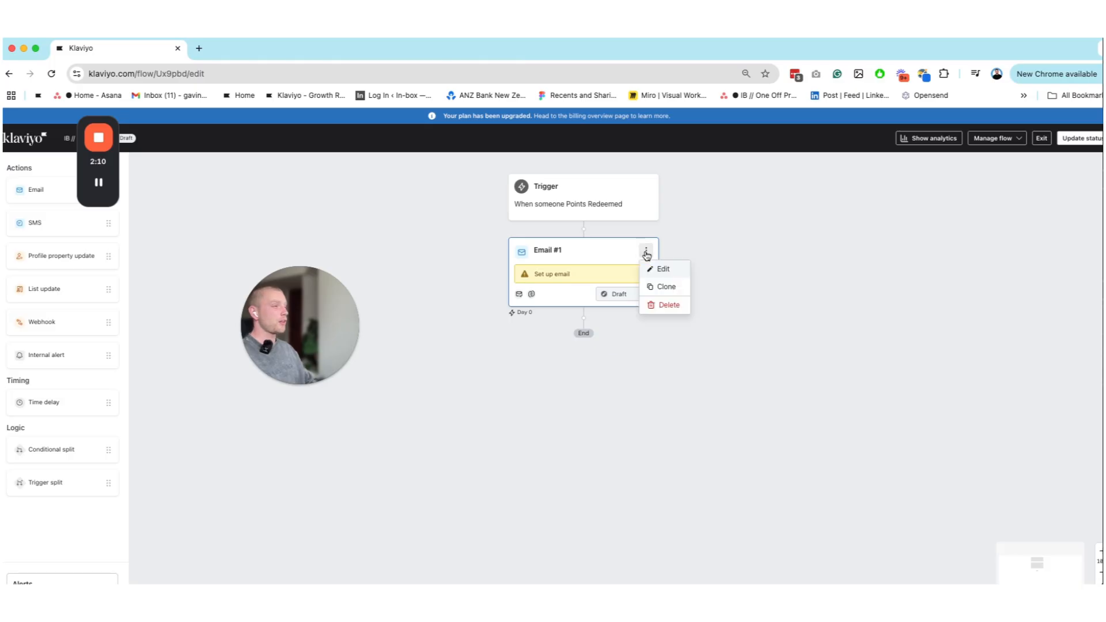
left_click(650, 266)
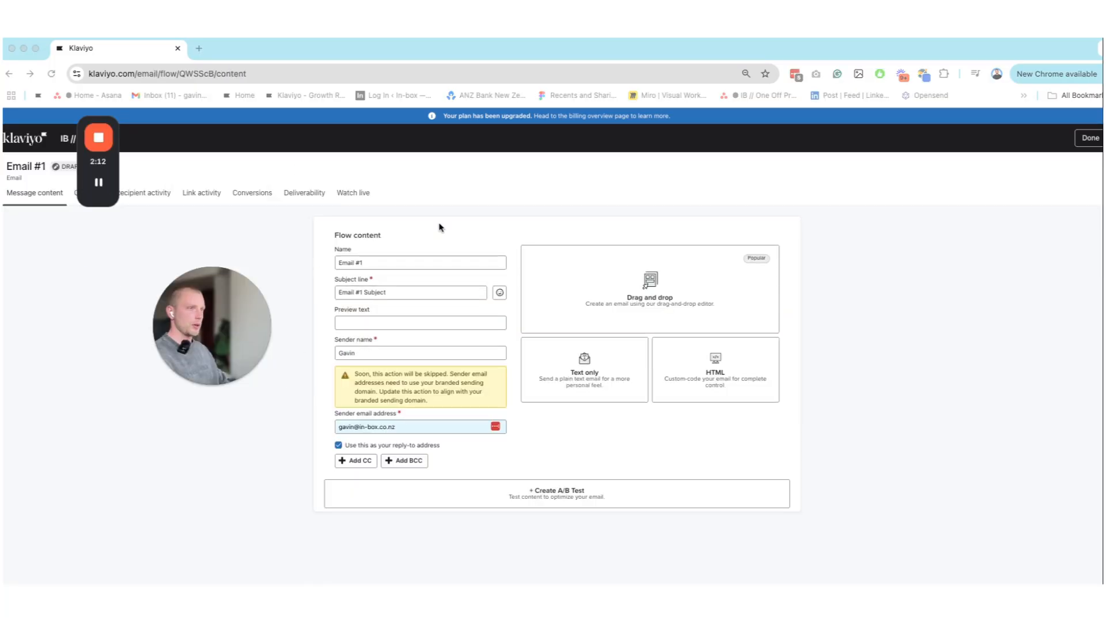
left_click(521, 318)
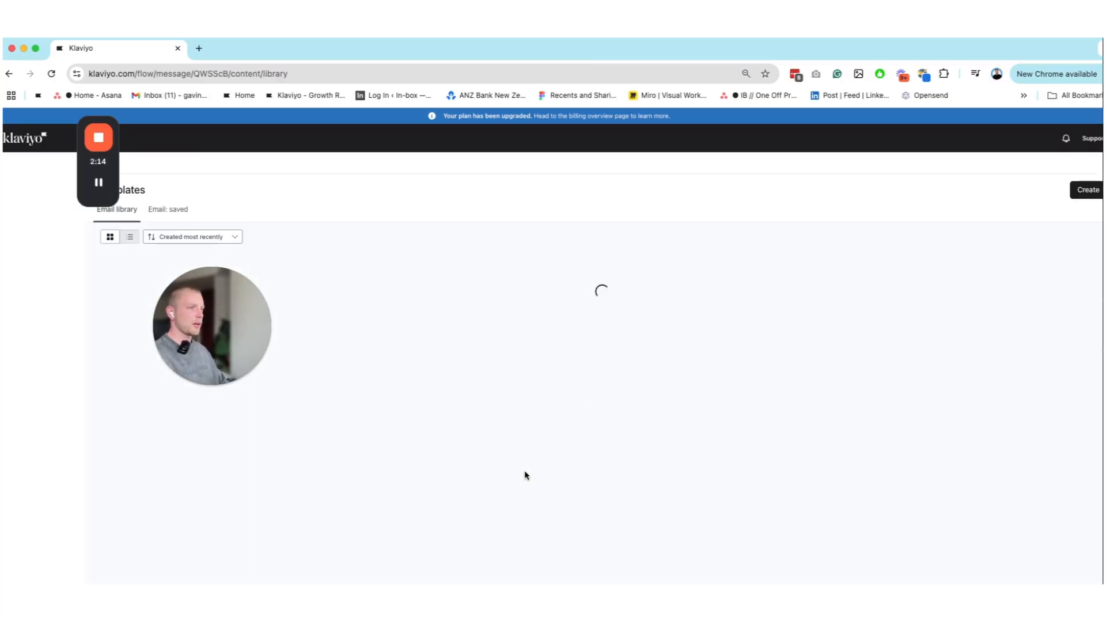
left_click(1082, 207)
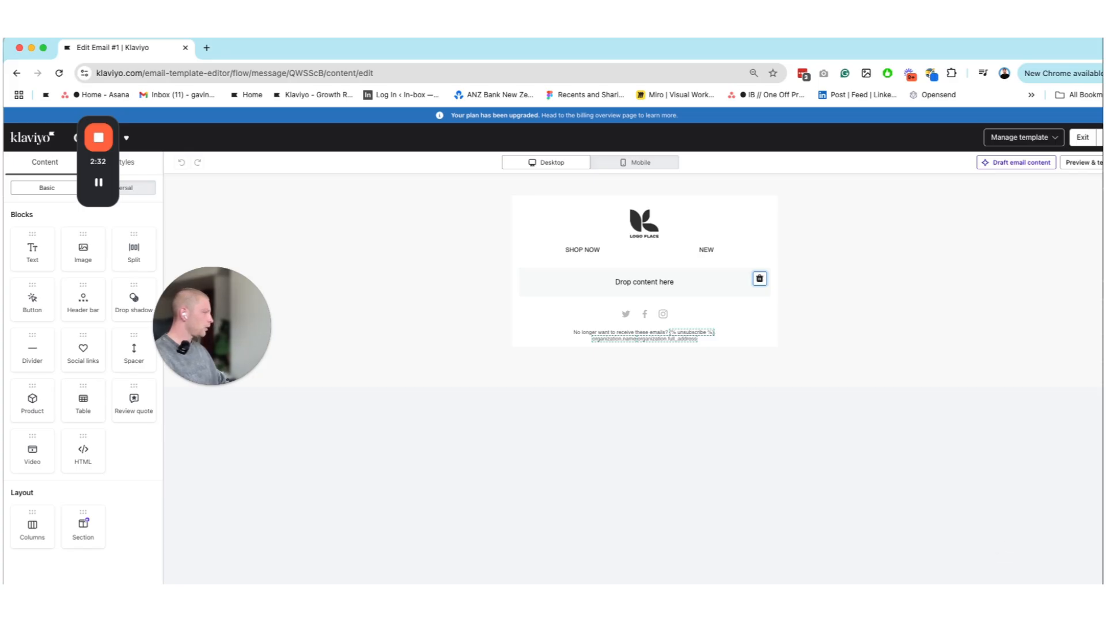
Preview the email and examine the event, profile and custom properties available for the sample recipient.
left_click_drag(1105, 448, 1101, 449)
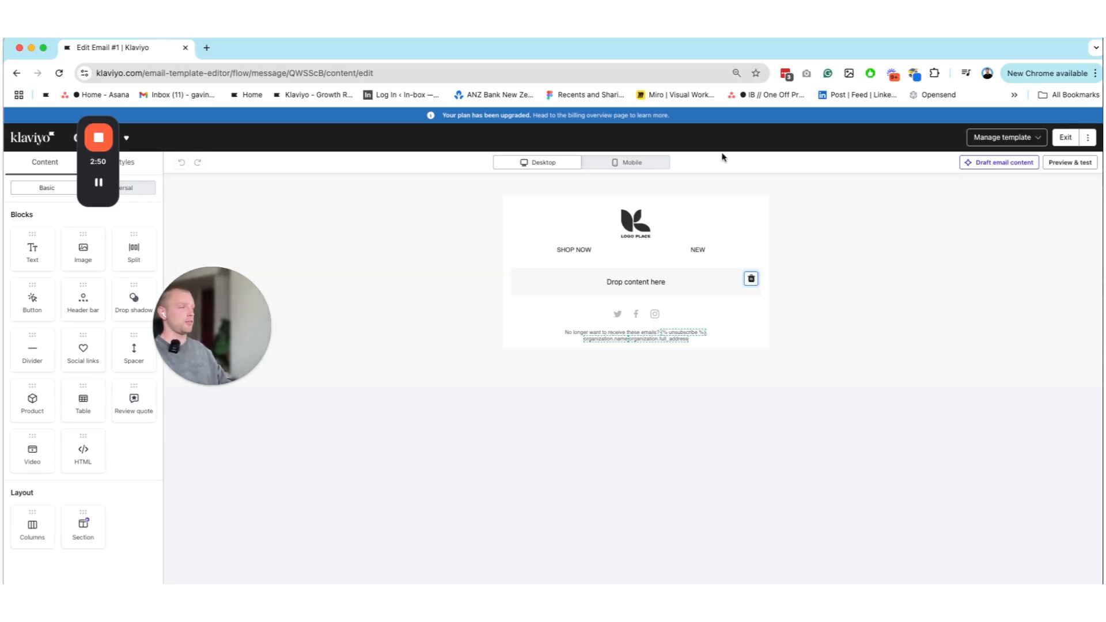
left_click(100, 183)
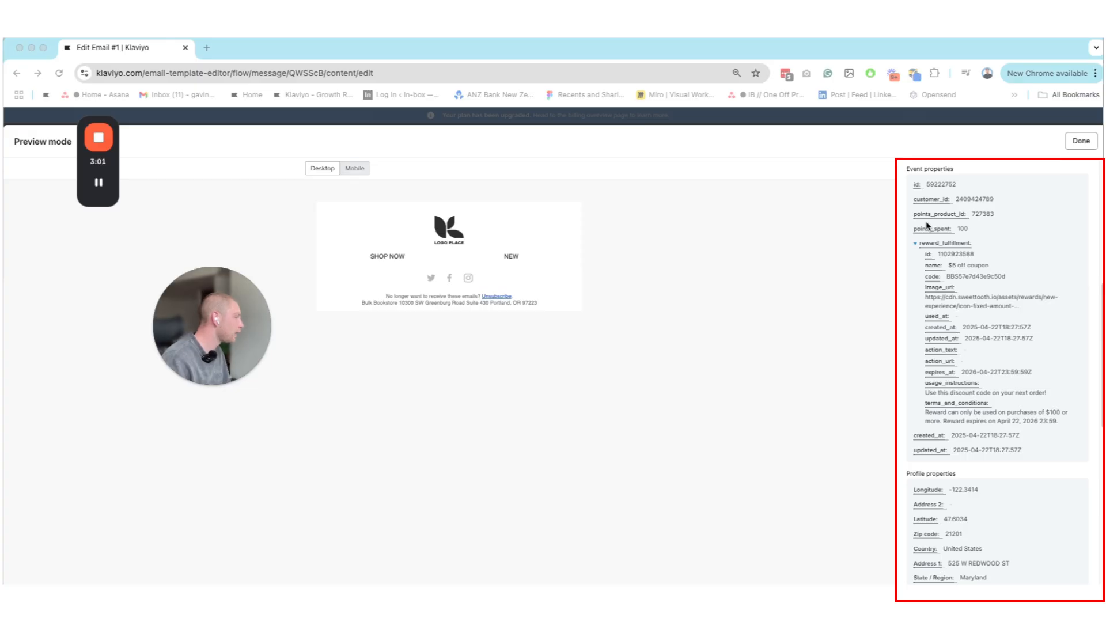
scroll(954, 246, "down", 5)
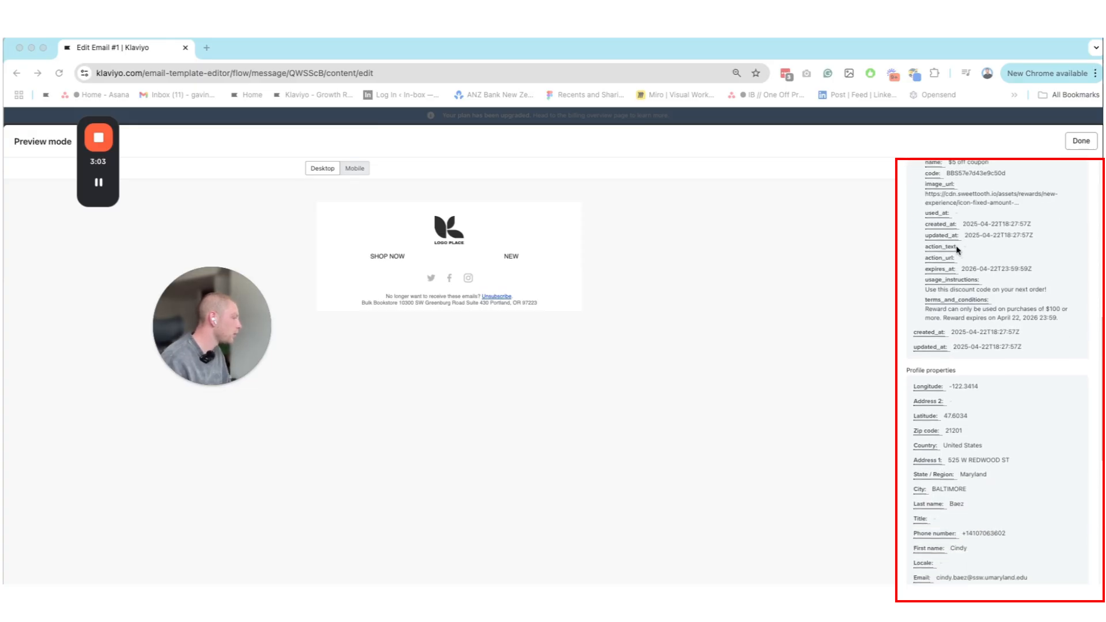
scroll(958, 249, "down", 2)
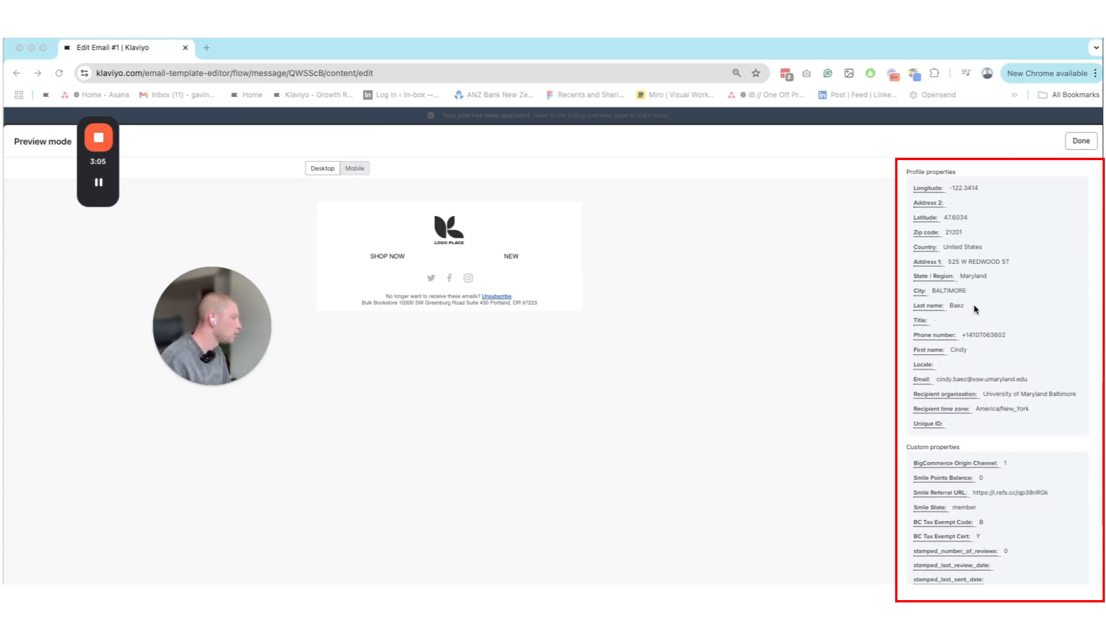
scroll(974, 305, "down", 5)
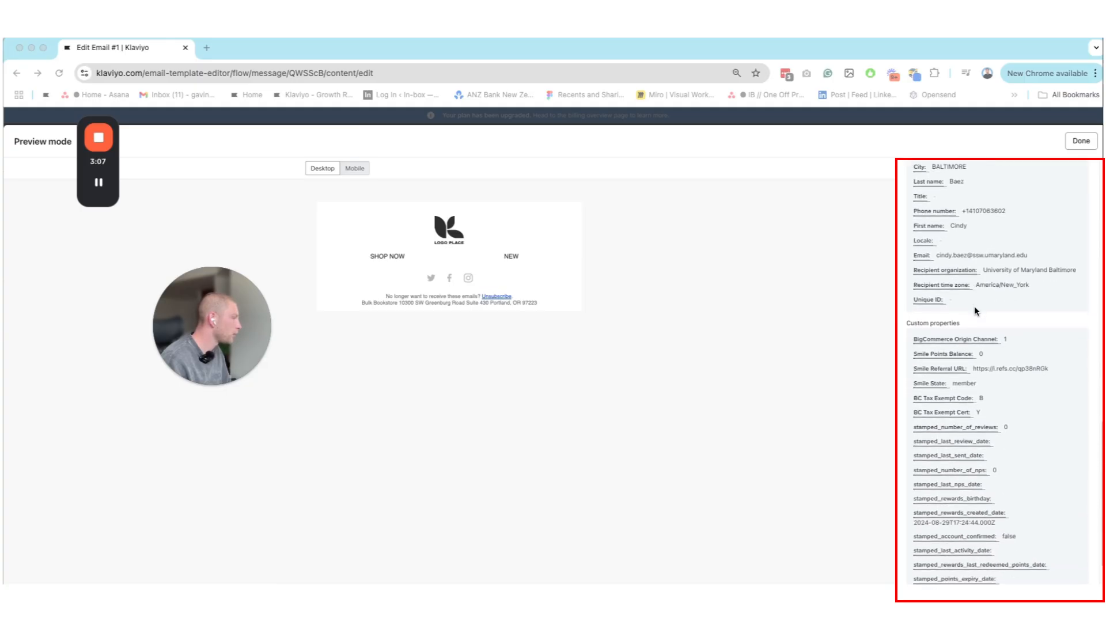
scroll(921, 398, "down", 2)
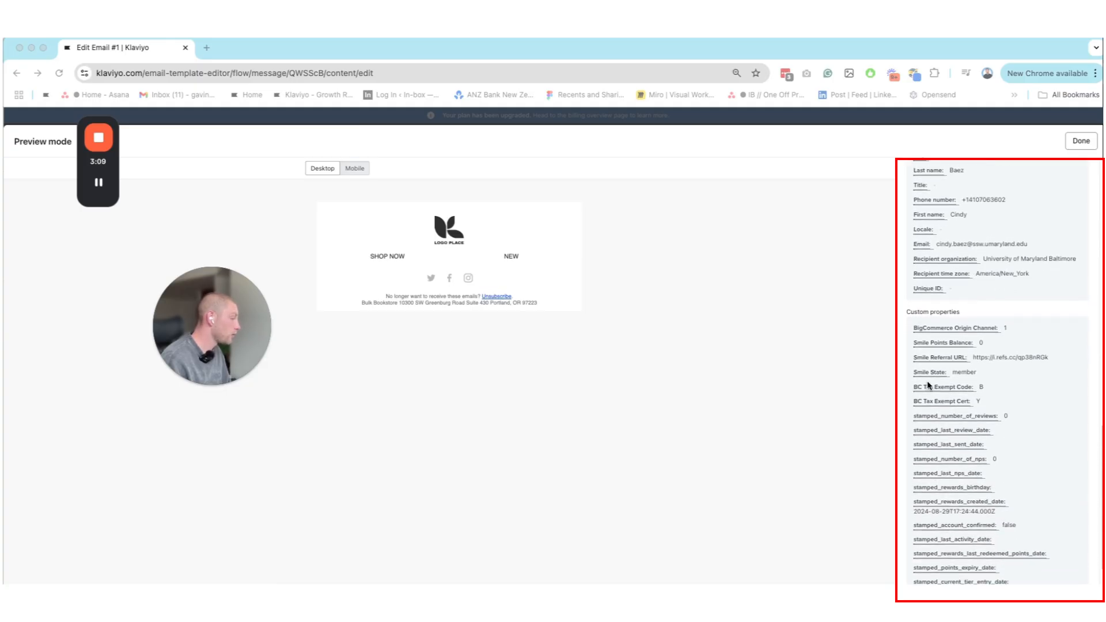
scroll(928, 384, "down", 2)
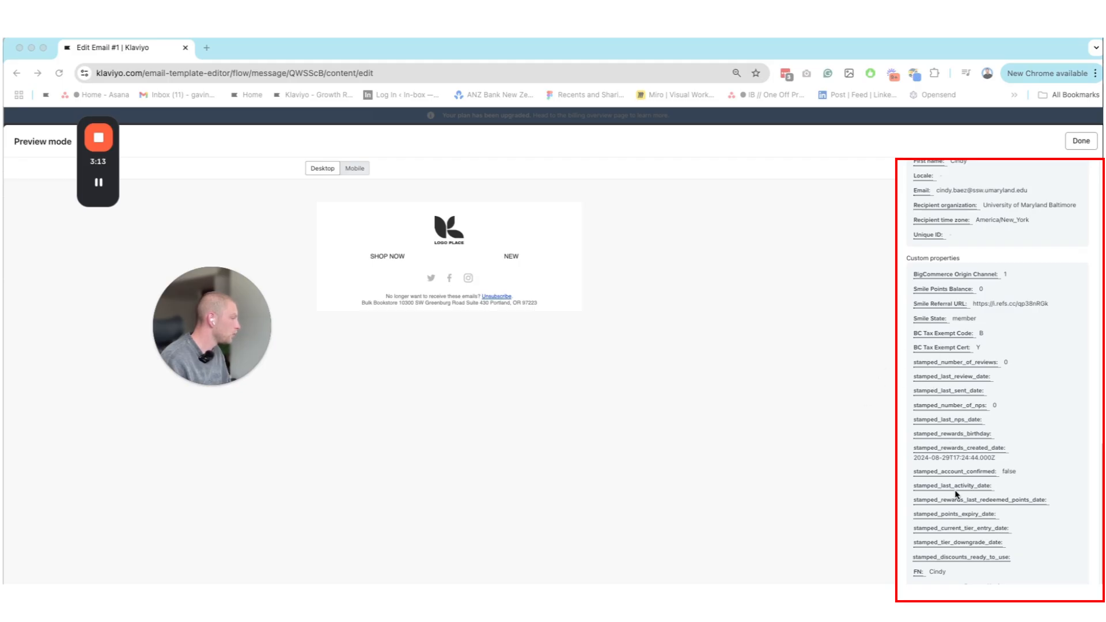
Find "bala" in the preview's properties and select the Smile Points Balance custom property.
key("super+f")
type("bala")
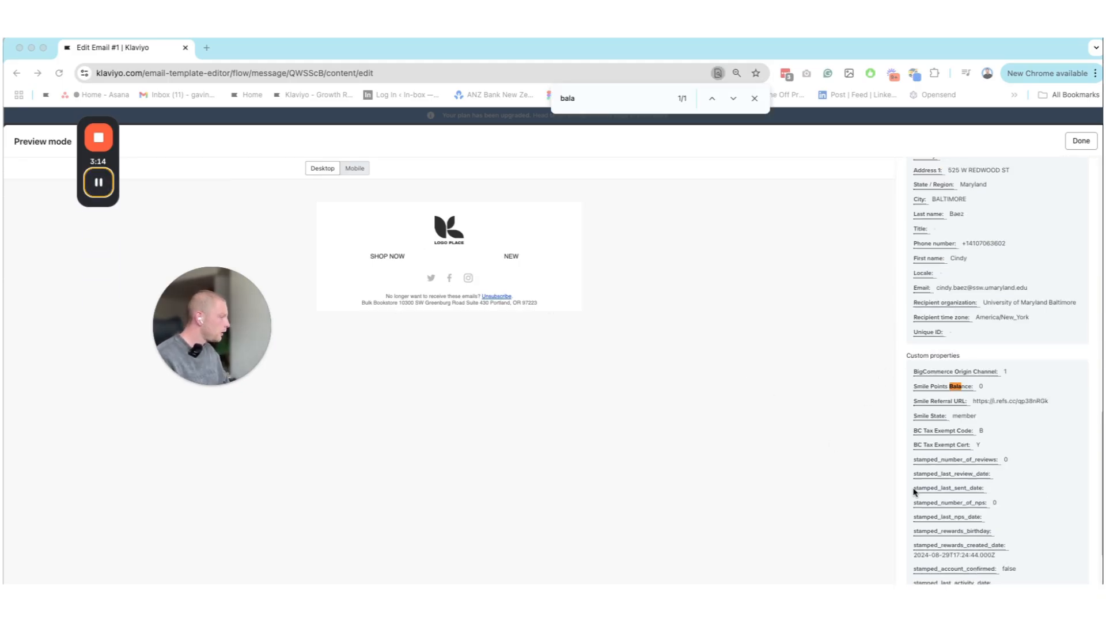
scroll(919, 407, "up", 1)
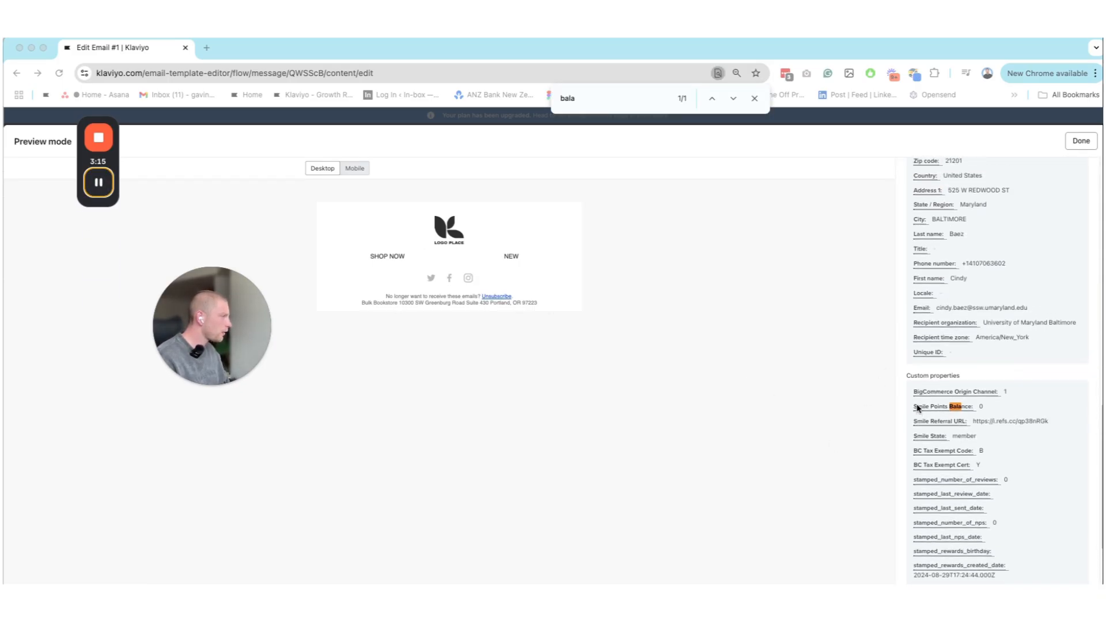
left_click(961, 410)
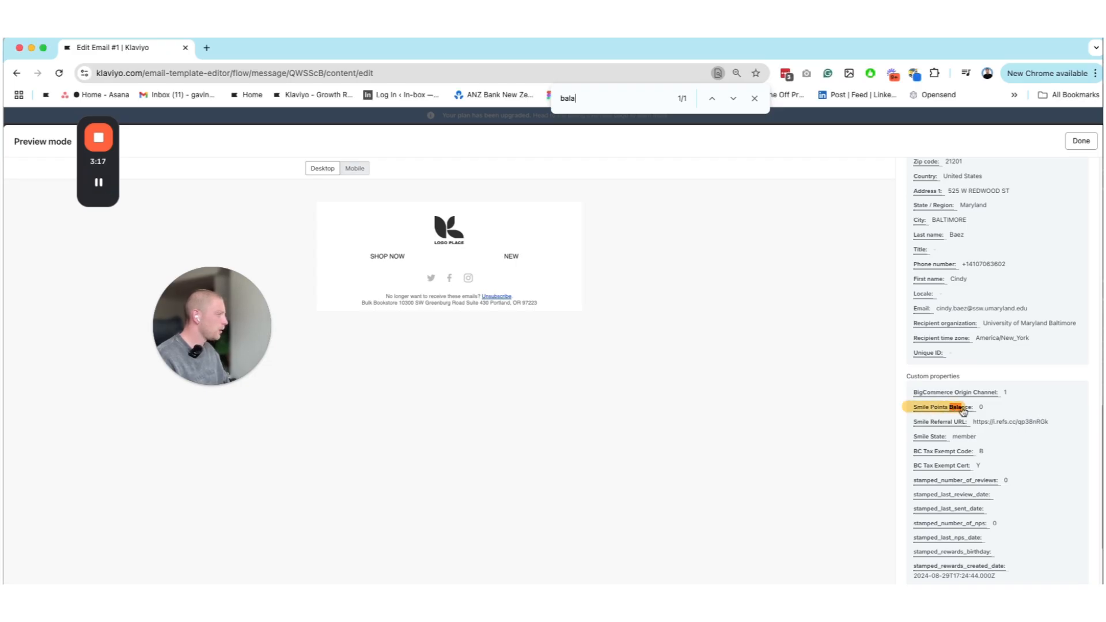
Copy the Smile Points Balance property's tag from the preview's custom properties and return to the email editor.
left_click(754, 98)
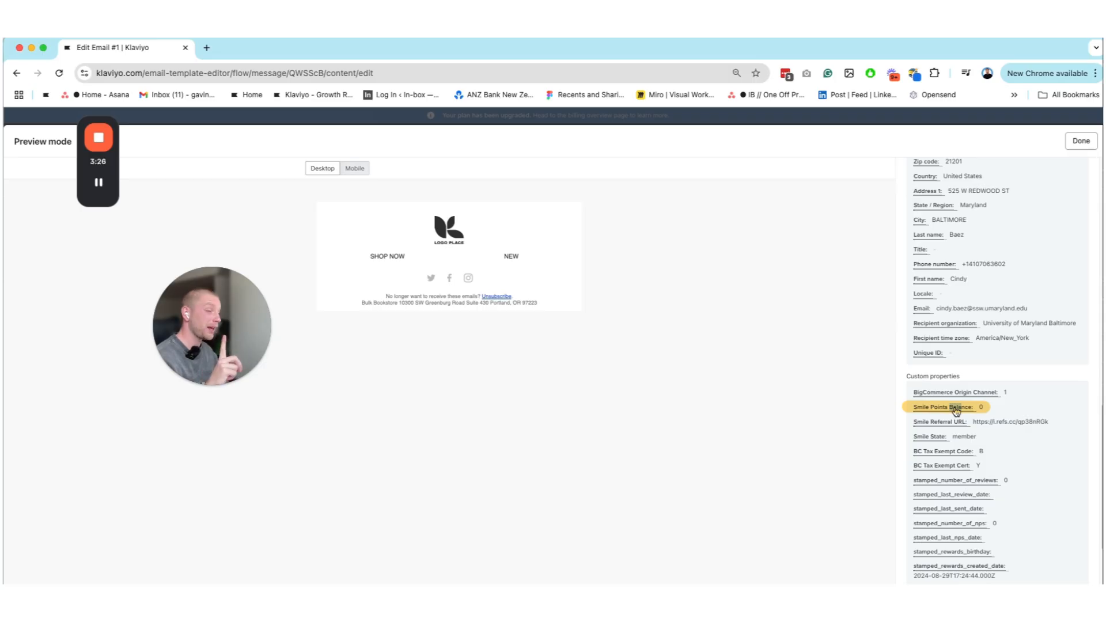
left_click(956, 410)
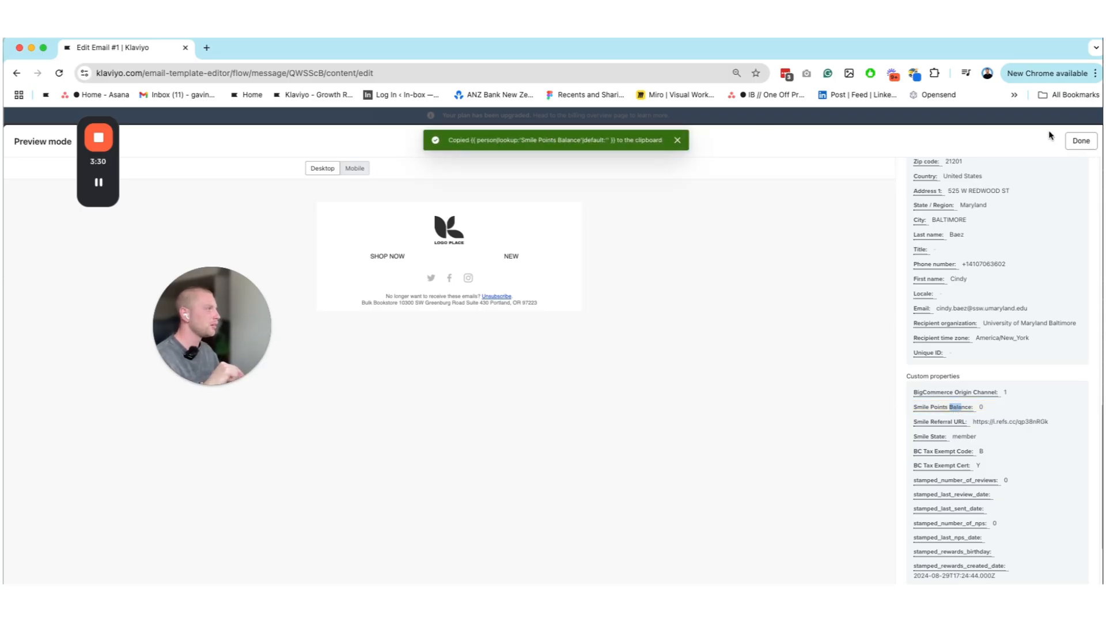
left_click(1074, 148)
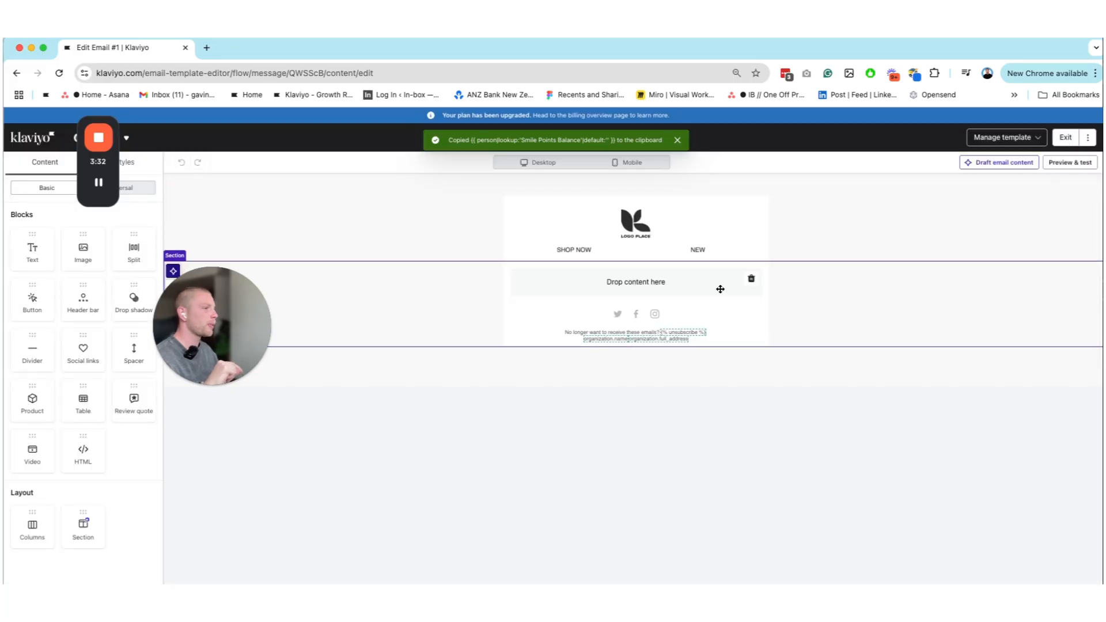
Add a text block directly below the header bar and replace its placeholder text with the copied Smile Points Balance tag.
left_click(613, 289)
left_click(17, 162)
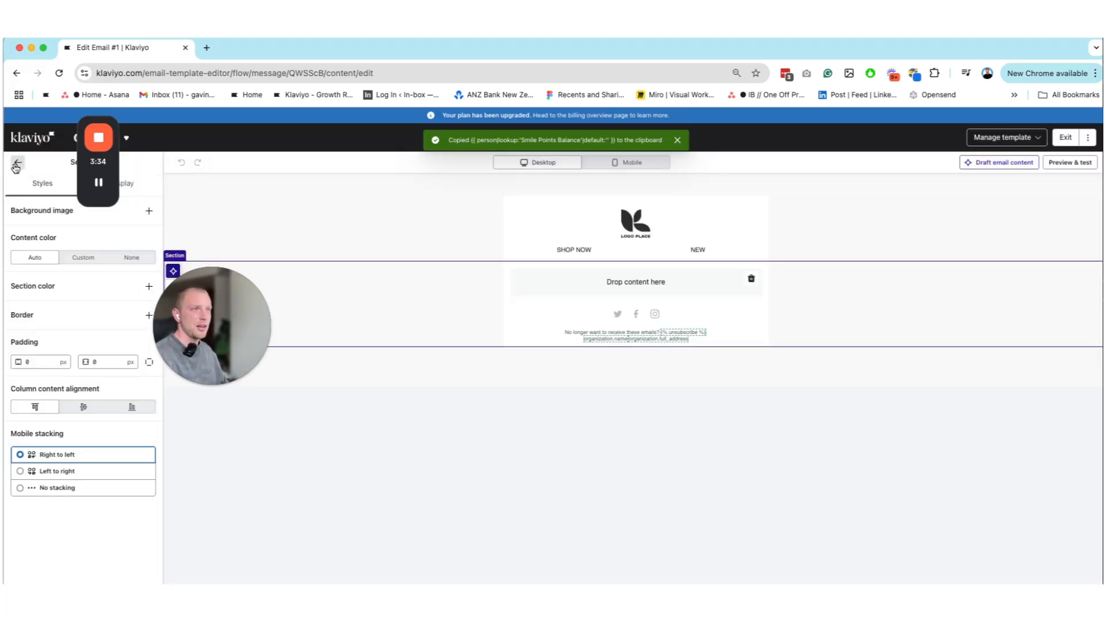
left_click_drag(32, 248, 657, 262)
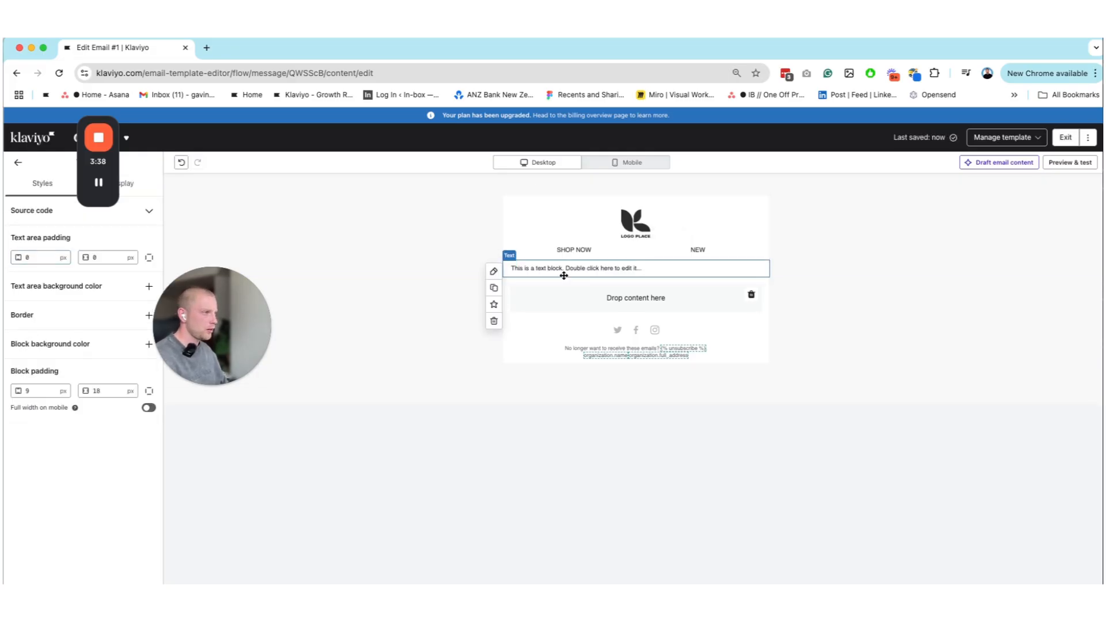
double_click(541, 268)
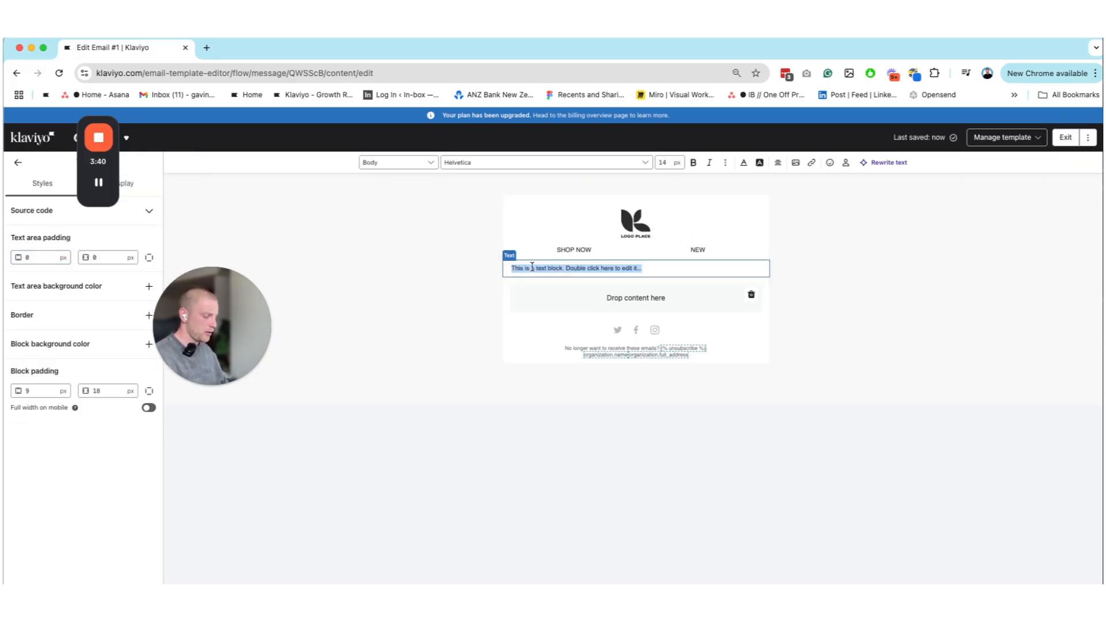
key("super+v")
Insert "Here is your points:" on its own line above the Smile Points Balance tag in the text block.
left_click(683, 395)
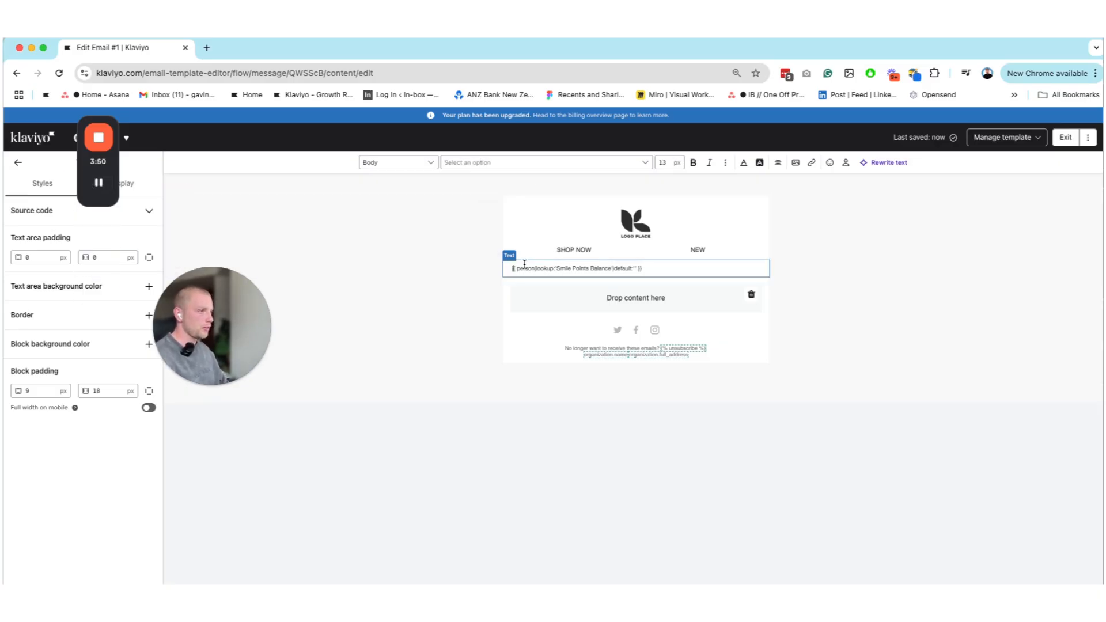
type("Here is you")
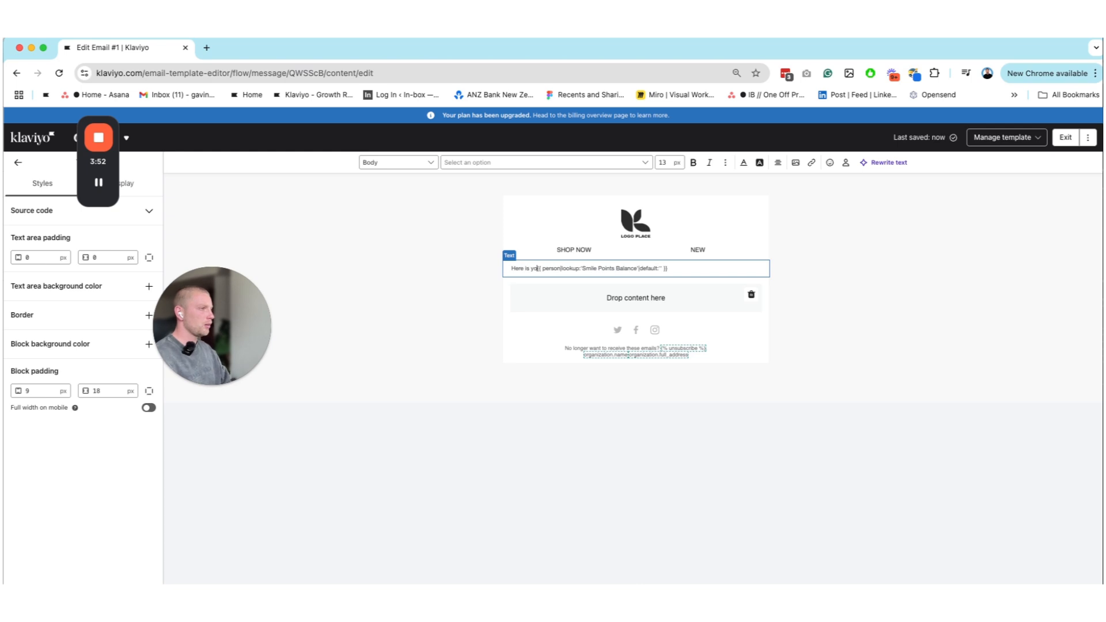
type("r points")
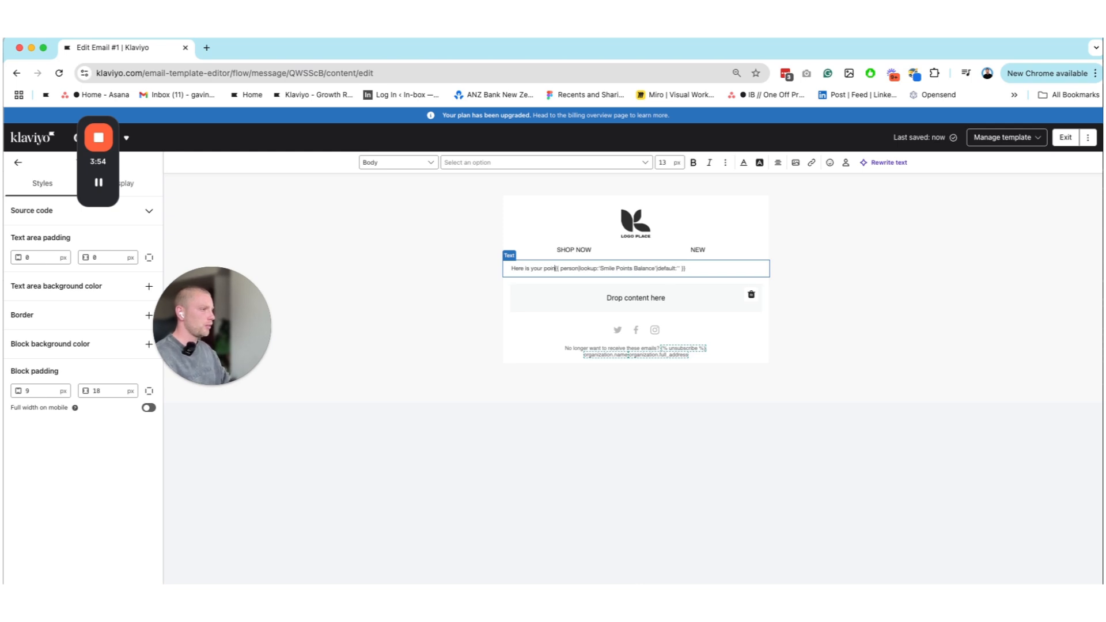
key("BackSpace")
type(":")
key("Return")
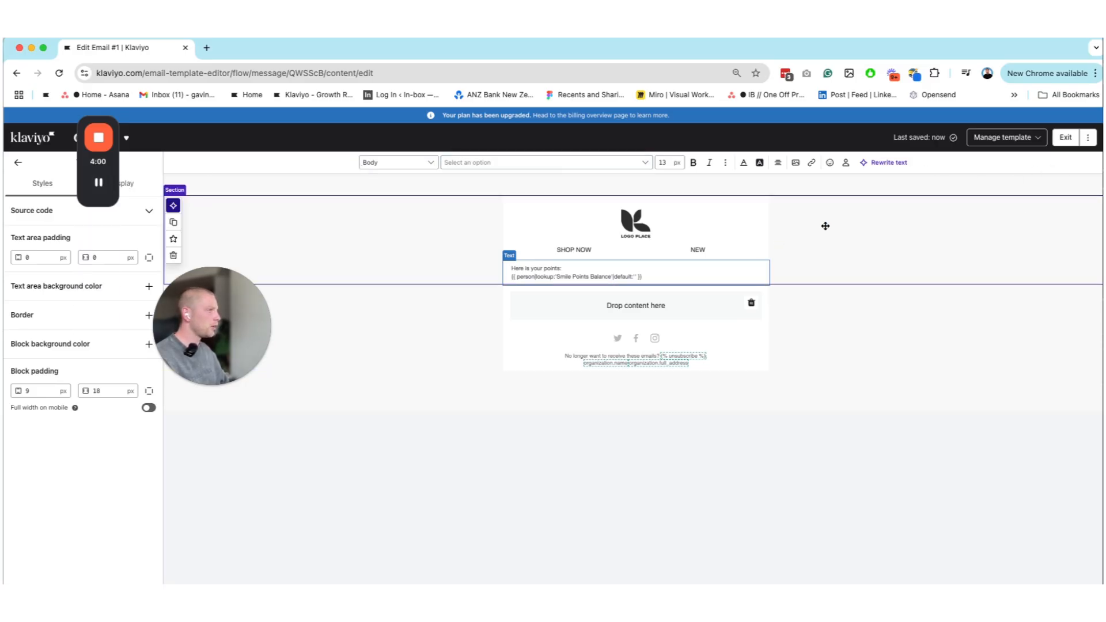
left_click(763, 218)
Preview the email and compare its points line with the recipient's Smile Points Balance property, and return to the editor.
left_click(1049, 163)
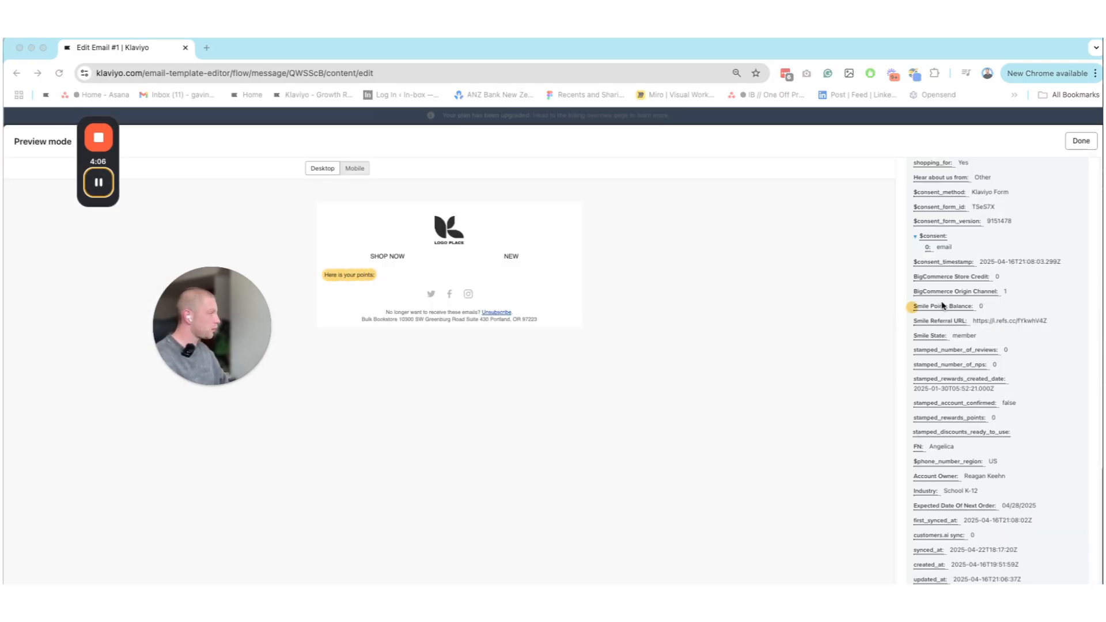
left_click_drag(943, 306, 981, 308)
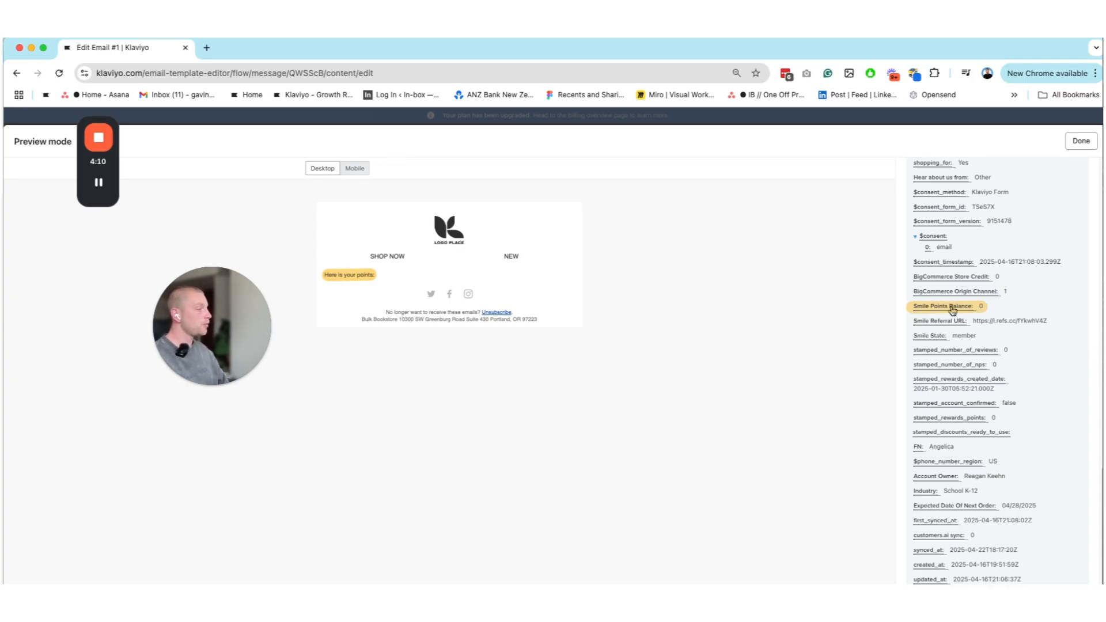
scroll(953, 308, "up", 1)
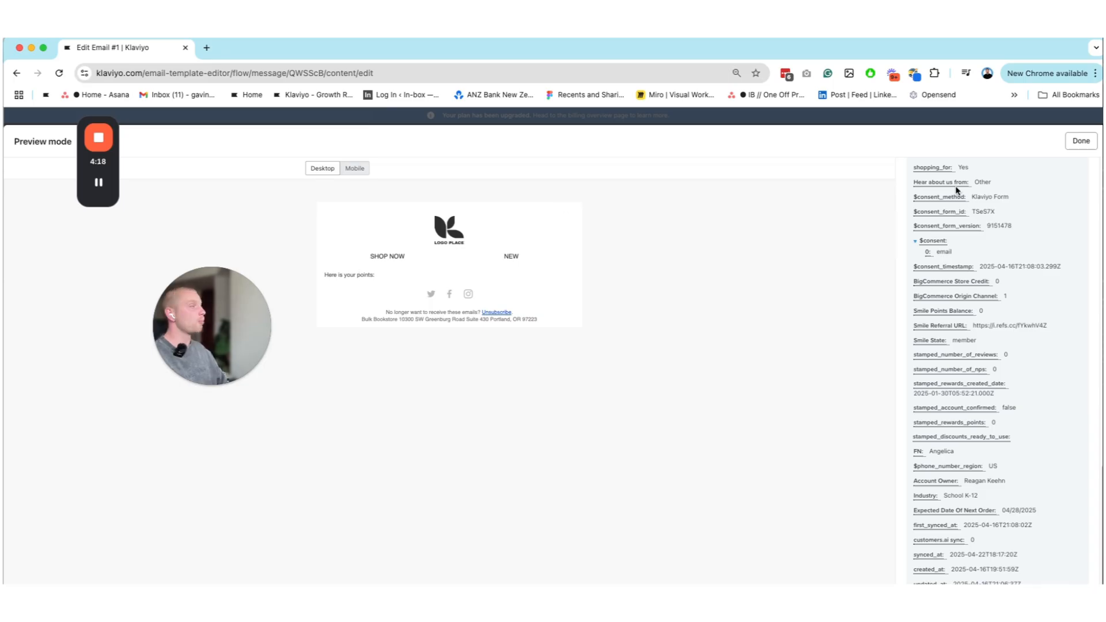
left_click(1081, 141)
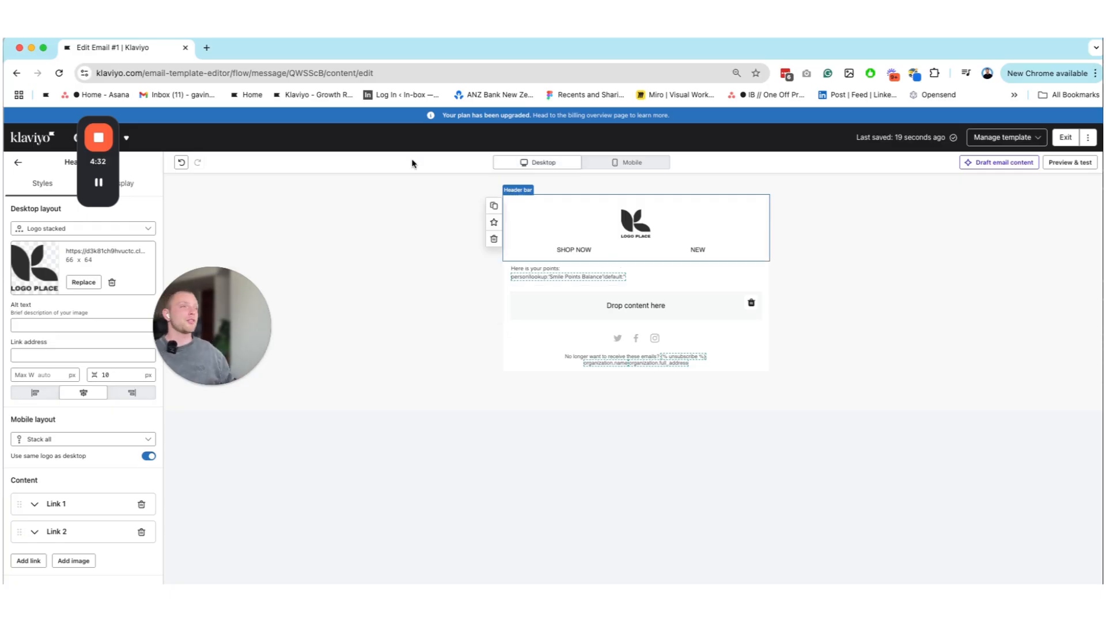
left_click(213, 384)
left_click_drag(257, 323, 639, 355)
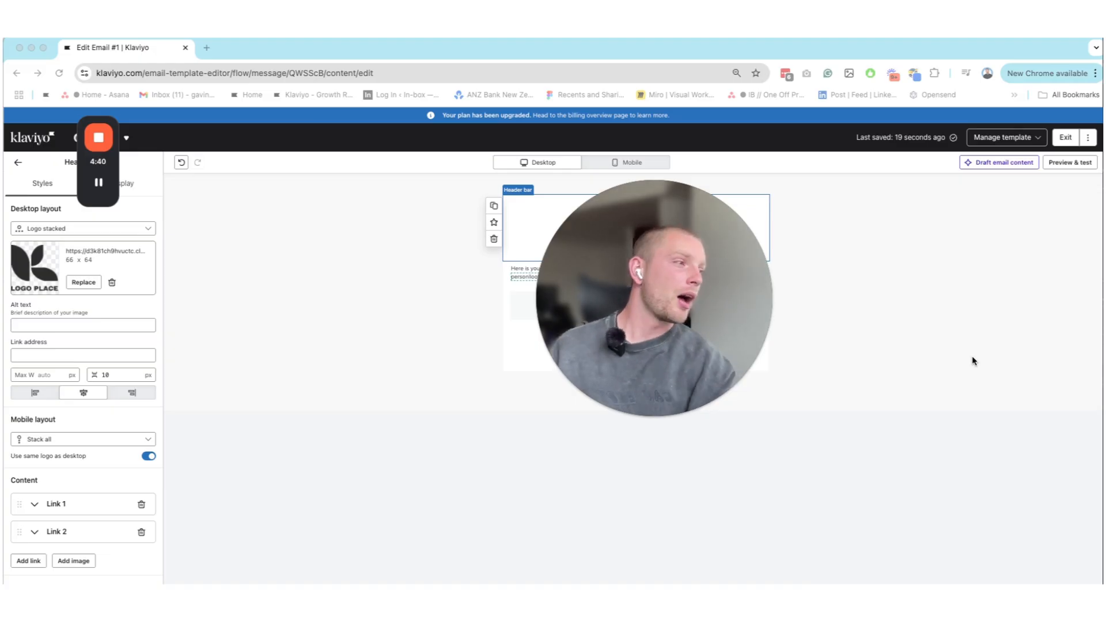
left_click_drag(724, 271, 387, 273)
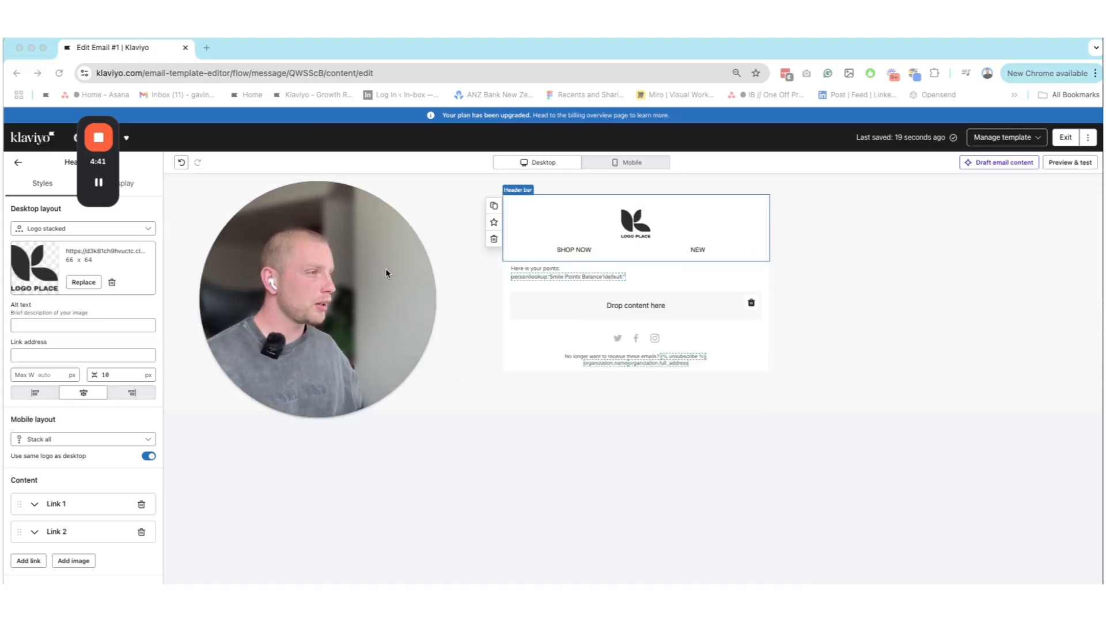
Set the Smile Points Balance tag's default value to 'Nothing' and check the points line in the email preview.
triple_click(612, 277)
left_click(612, 276)
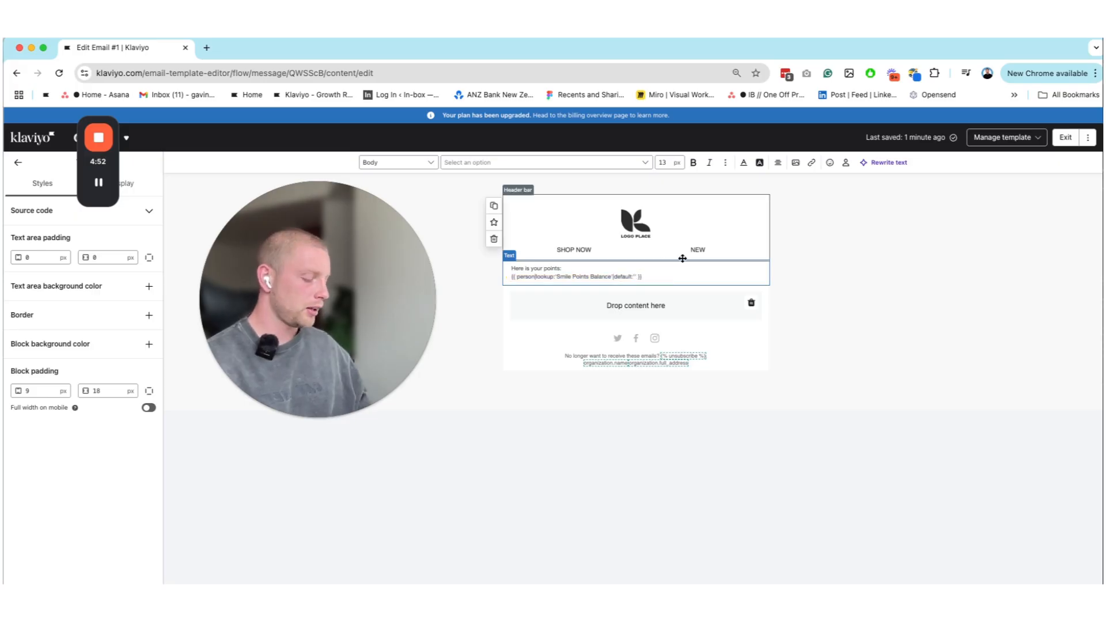
type("NO")
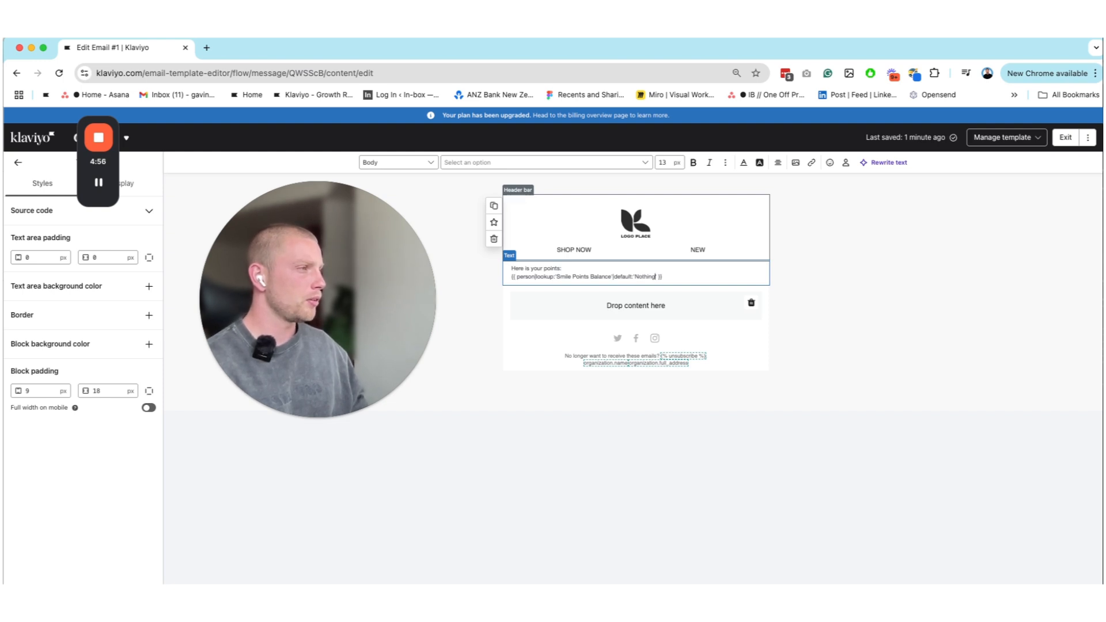
left_click(596, 234)
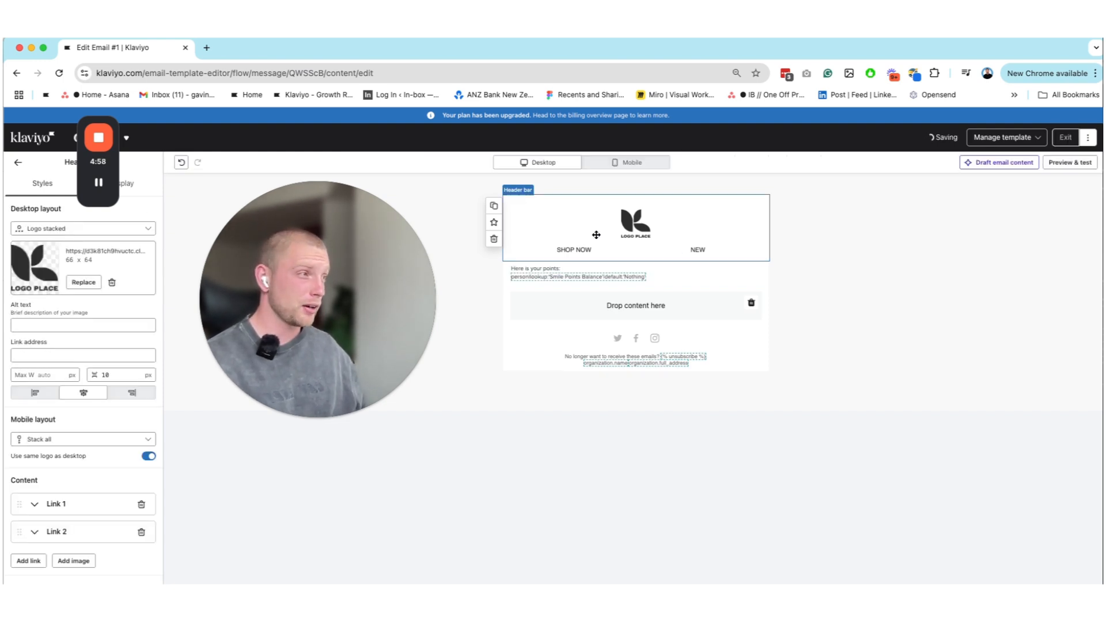
left_click(99, 183)
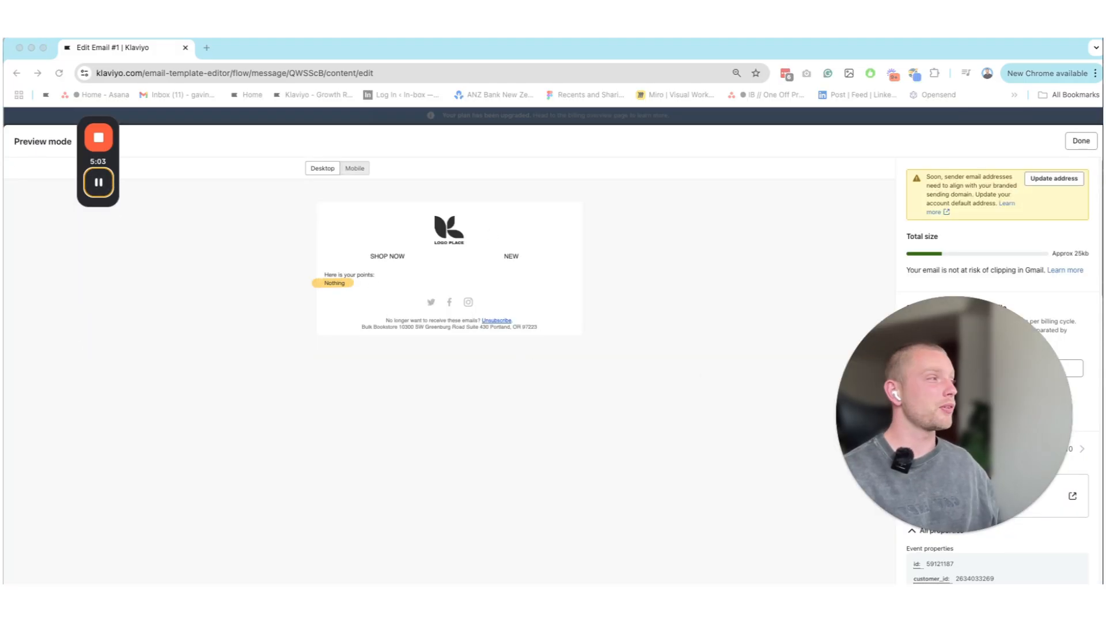
left_click(1081, 141)
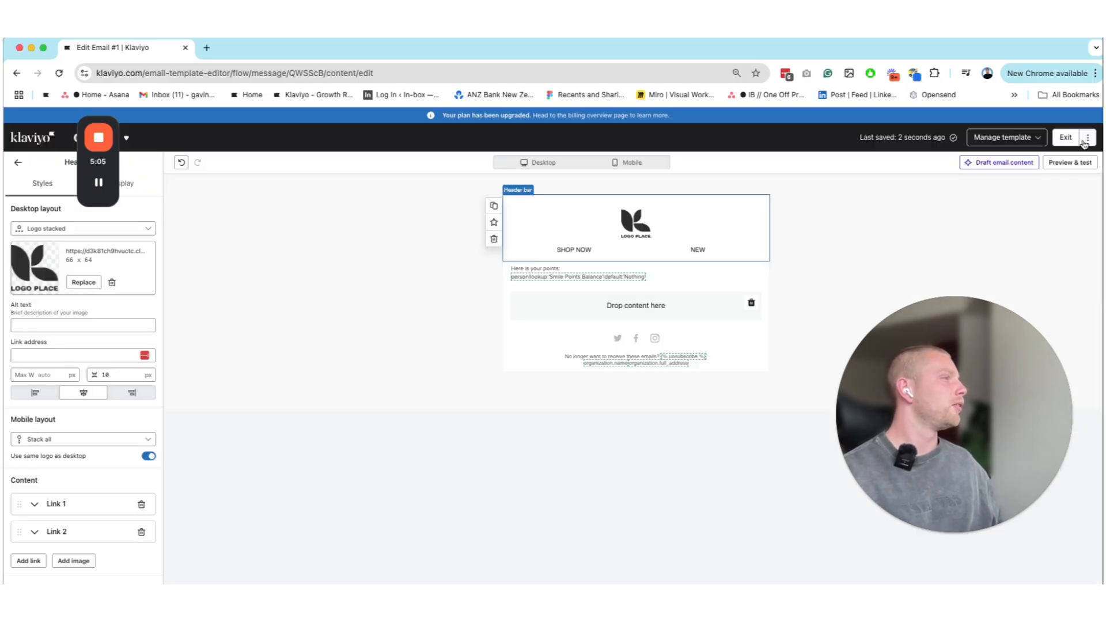
left_click_drag(959, 364, 949, 225)
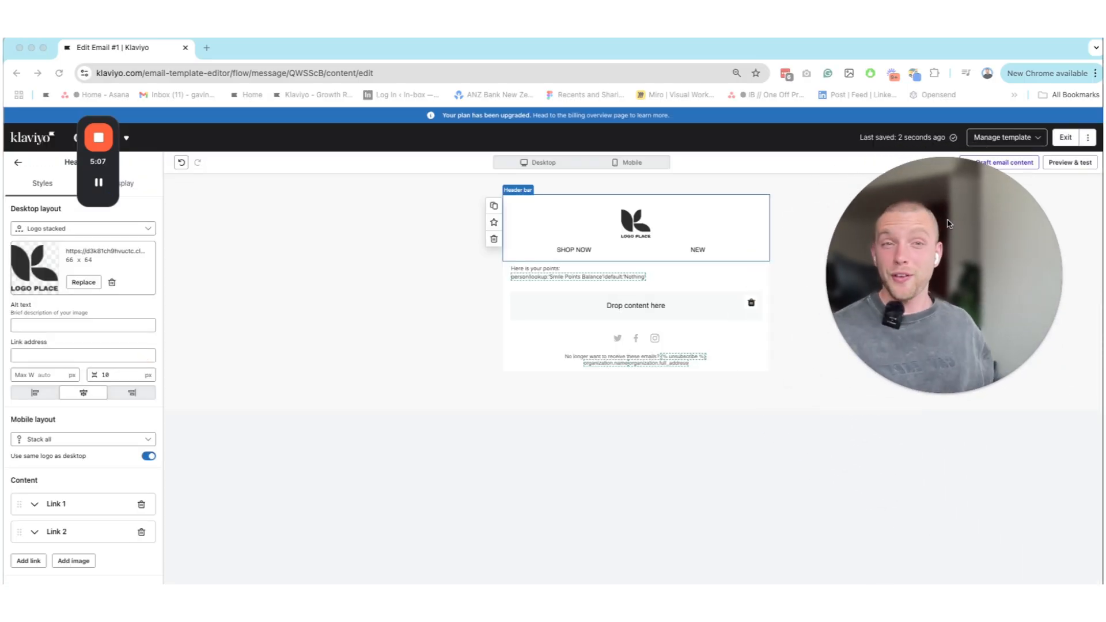
left_click_drag(952, 263, 644, 309)
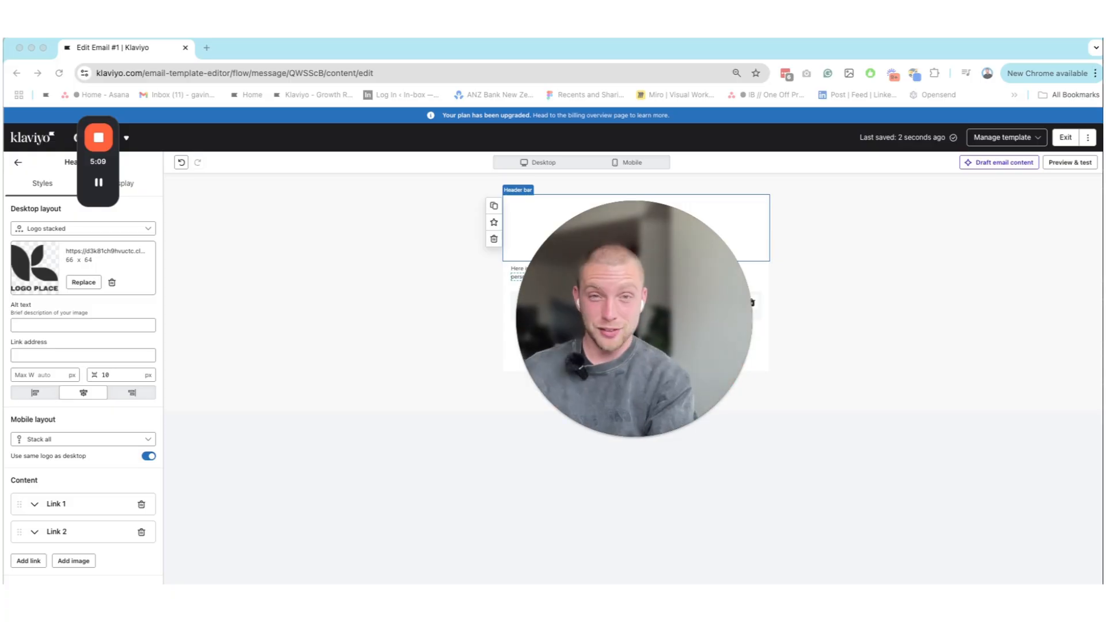